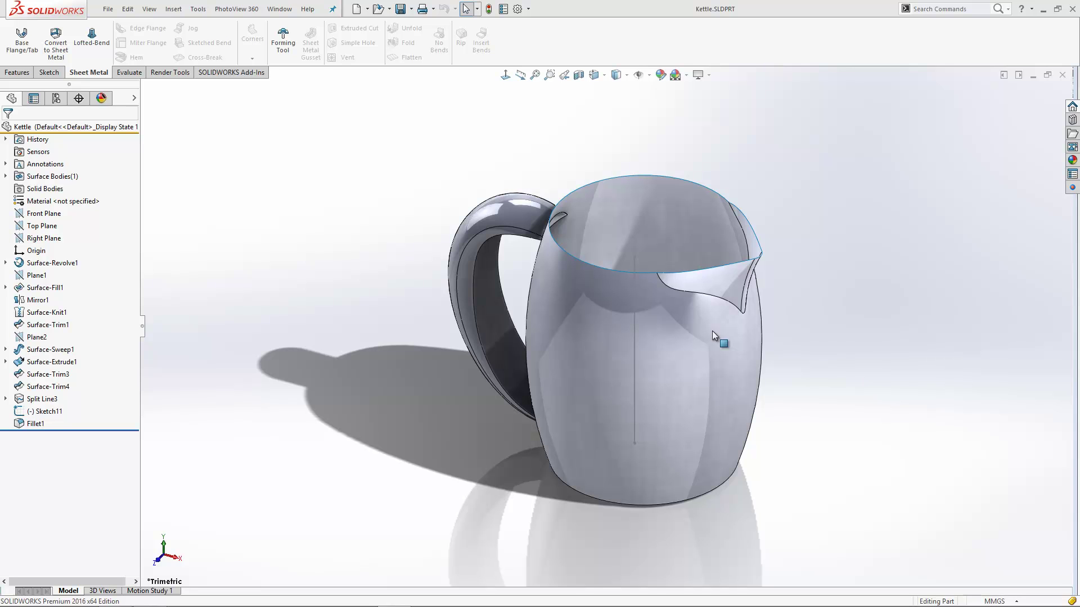
- Switch the CommandManager from Sheet Metal to the Features tab
{"action": "left_click", "coordinate": [25, 75]}
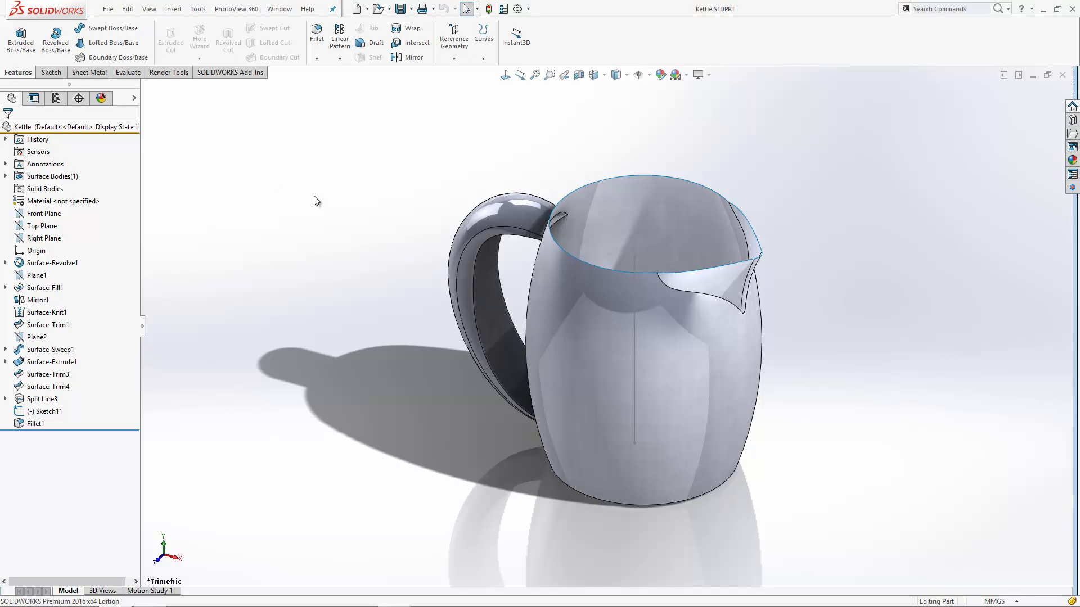
{"action": "scroll", "coordinate": [769, 400], "scroll_direction": "down", "scroll_amount": 3}
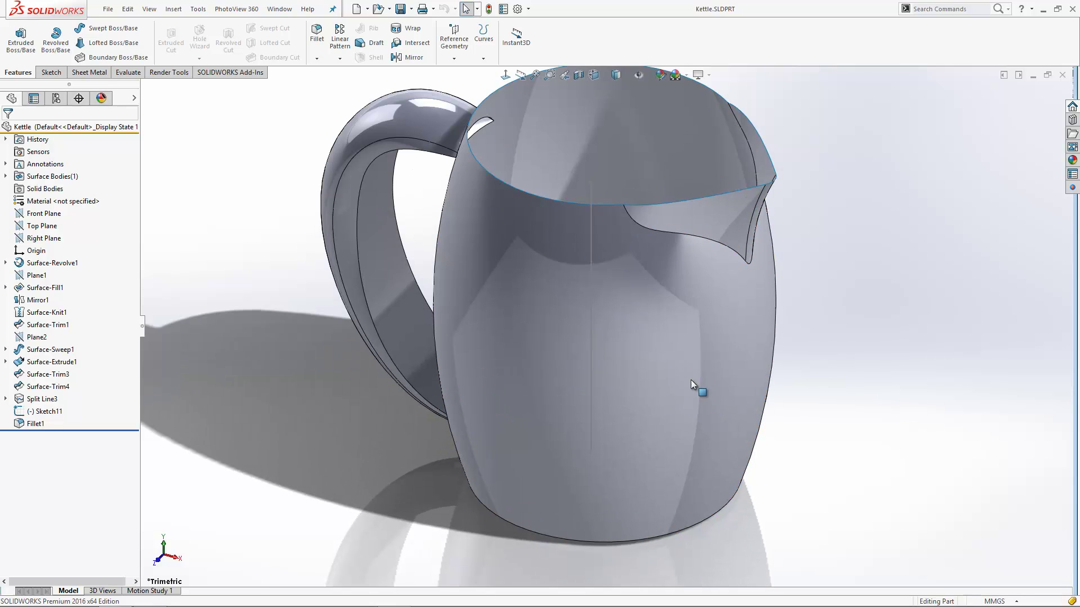
{"action": "scroll", "coordinate": [699, 388], "scroll_direction": "up", "scroll_amount": 1}
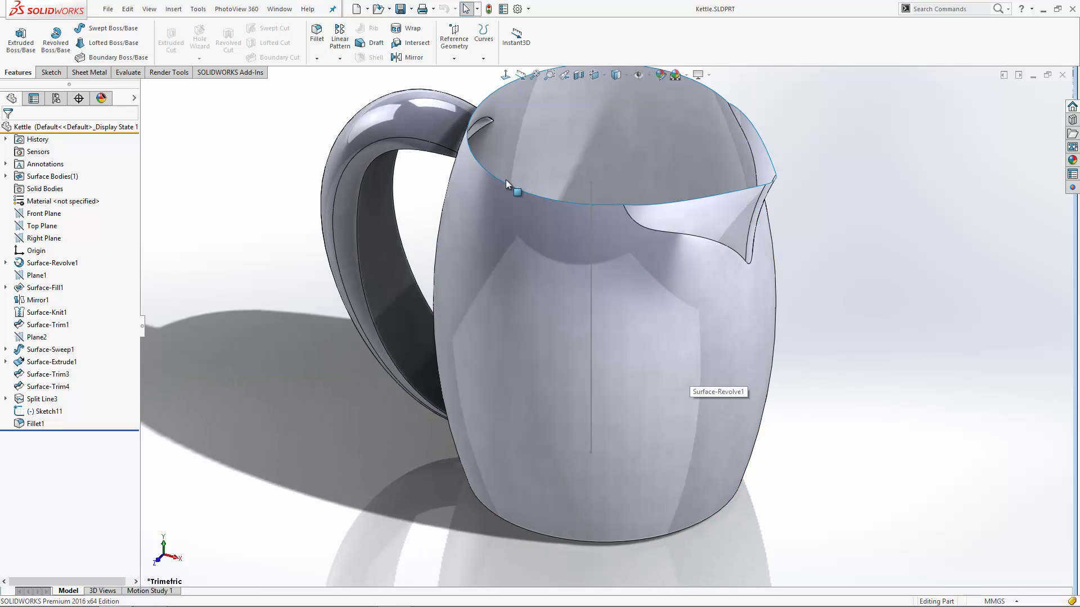
- Start a fillet on the kettle's bottom edge and make it Asymmetric with two 10 mm distances
{"action": "left_click", "coordinate": [315, 39]}
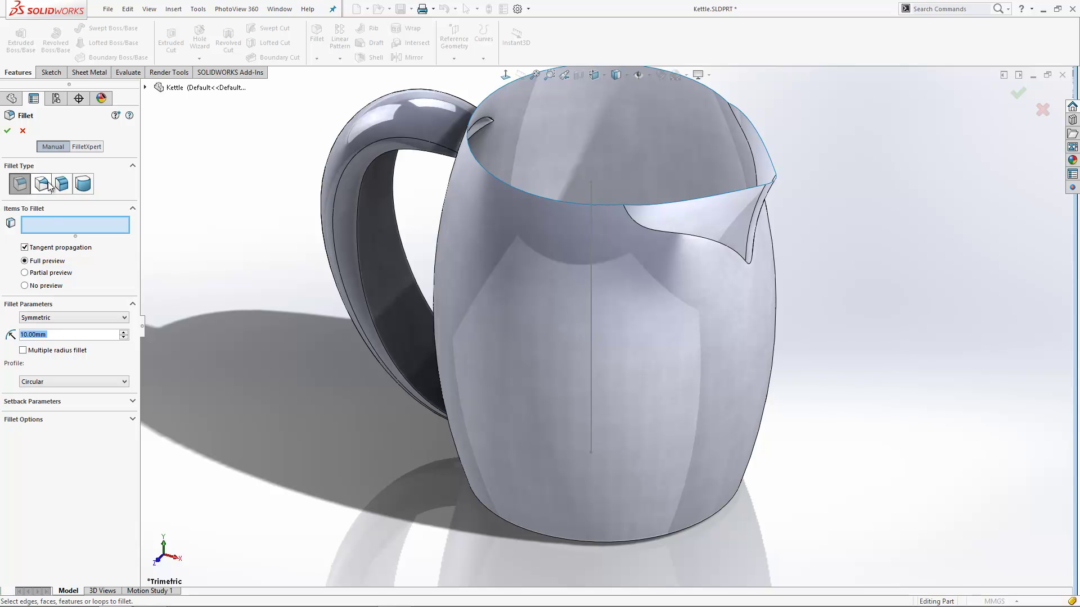
{"action": "left_click", "coordinate": [666, 533]}
{"action": "middle_click_drag", "start_coordinate": [666, 537], "coordinate": [675, 441]}
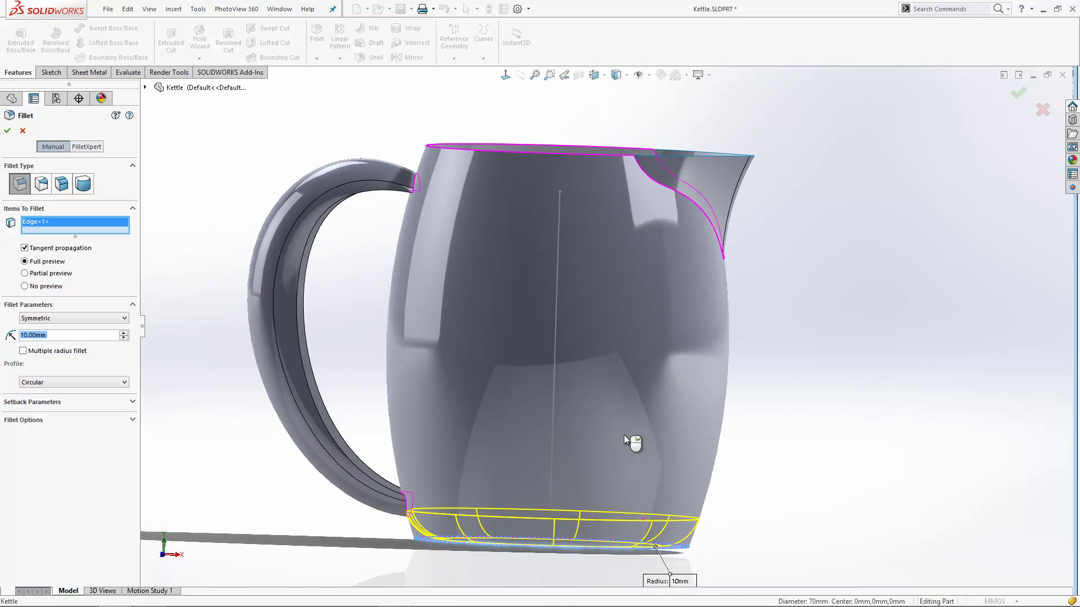
{"action": "left_click", "coordinate": [52, 319]}
{"action": "left_click", "coordinate": [48, 335]}
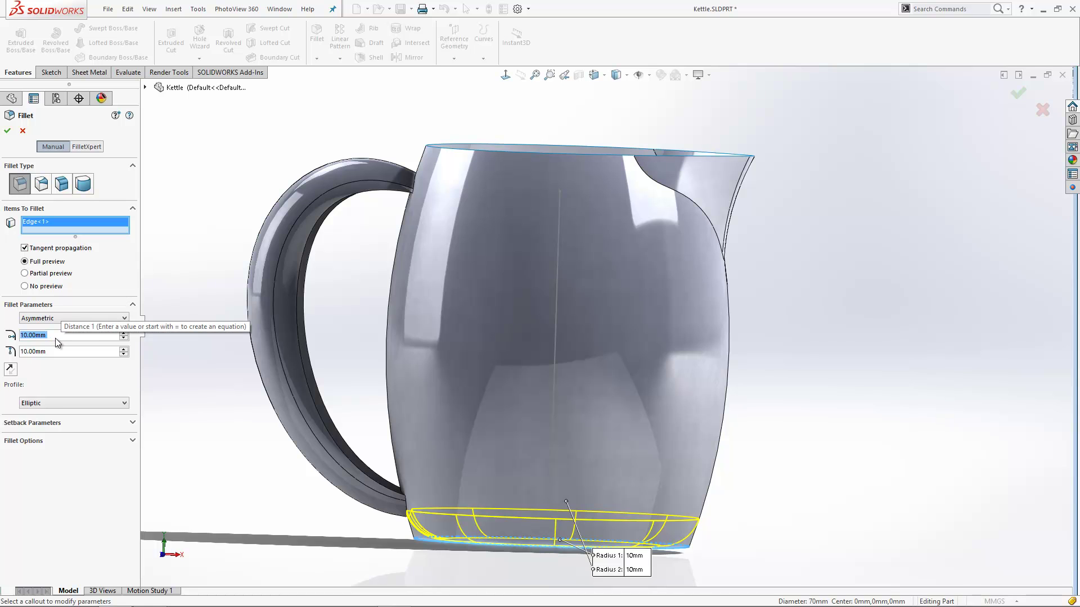
- Set the Curvature Continuous profile, keep Distance 1 at 10 mm, set Distance 2 to 20 mm, and accept
{"action": "left_click", "coordinate": [48, 404]}
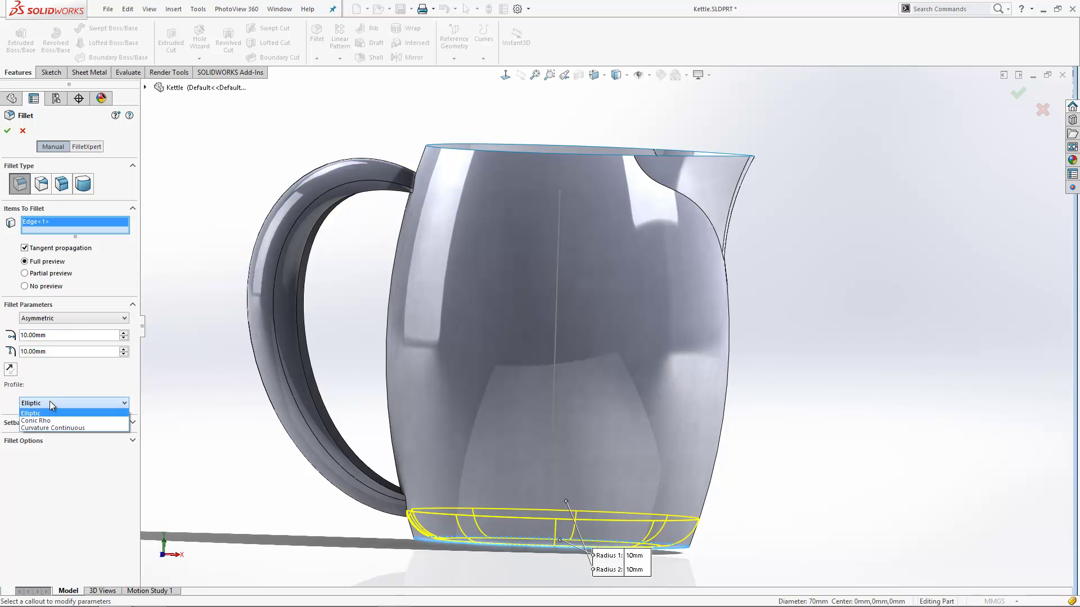
{"action": "left_click", "coordinate": [66, 428]}
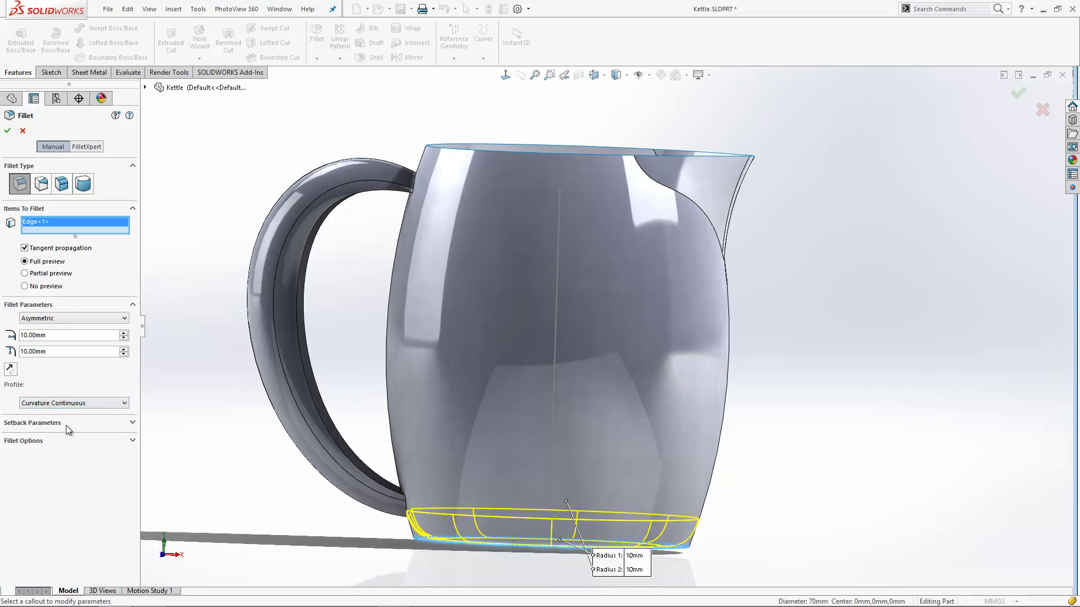
{"action": "double_click", "coordinate": [69, 336]}
{"action": "key", "text": "Up"}
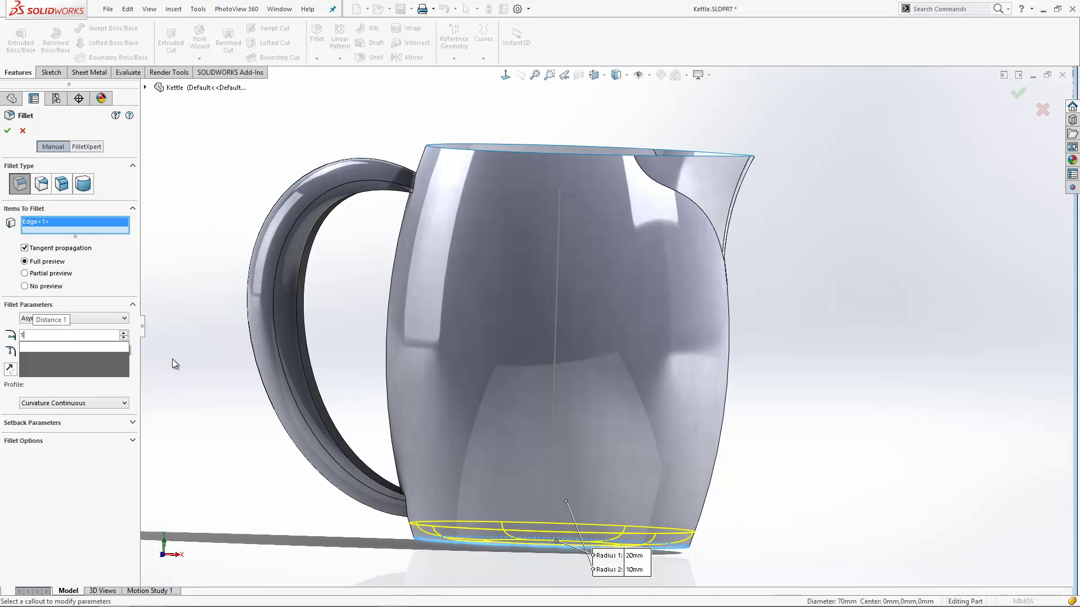
{"action": "key", "text": "Down"}
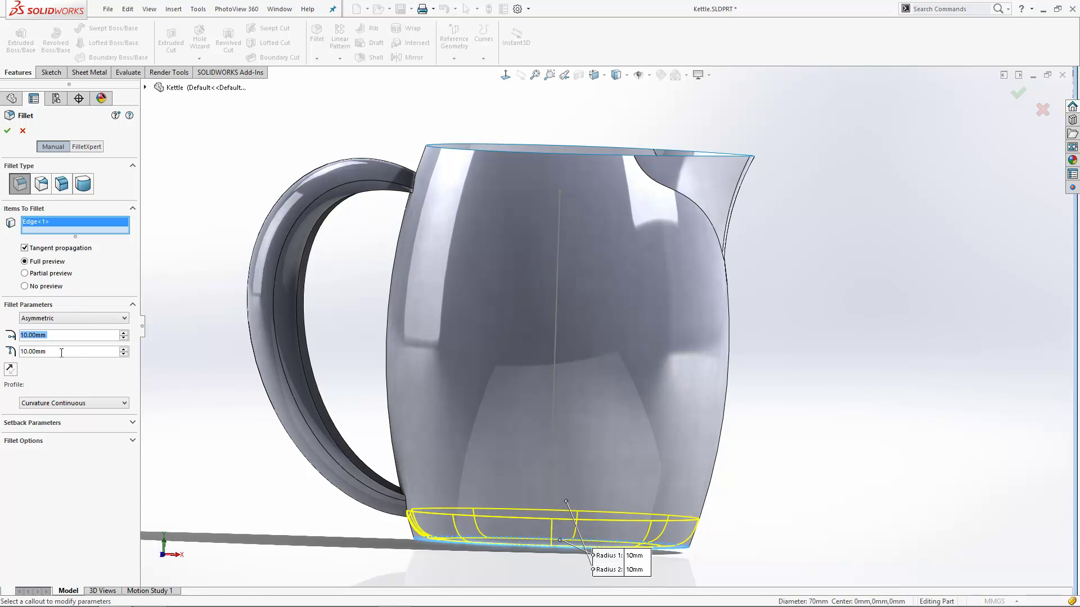
{"action": "left_click", "coordinate": [61, 350]}
{"action": "key", "text": "Up"}
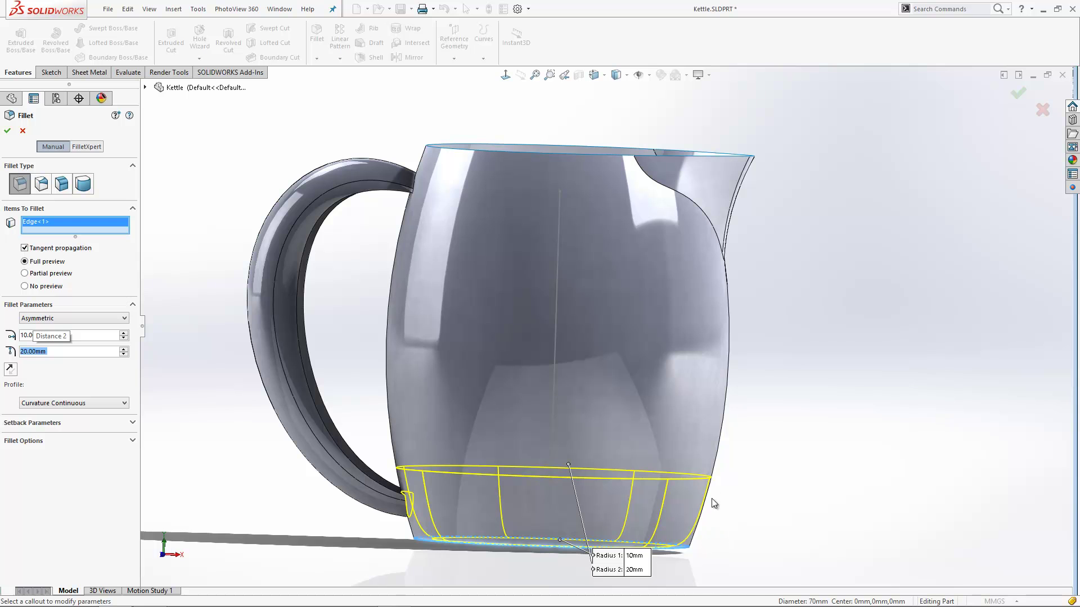
{"action": "scroll", "coordinate": [681, 552], "scroll_direction": "down", "scroll_amount": 2}
{"action": "scroll", "coordinate": [692, 526], "scroll_direction": "up", "scroll_amount": 1}
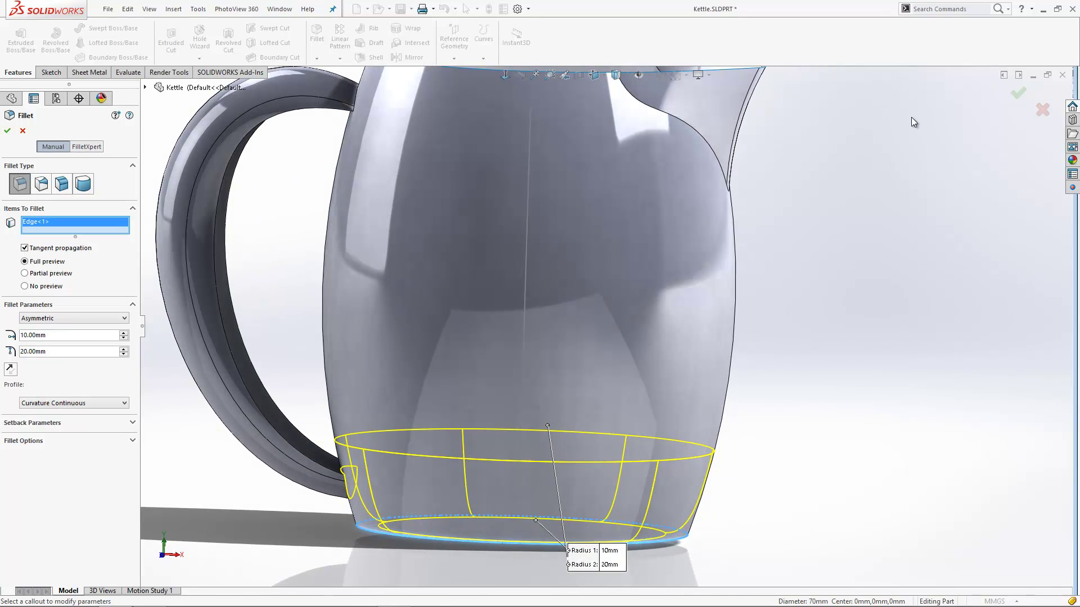
{"action": "left_click", "coordinate": [1018, 93]}
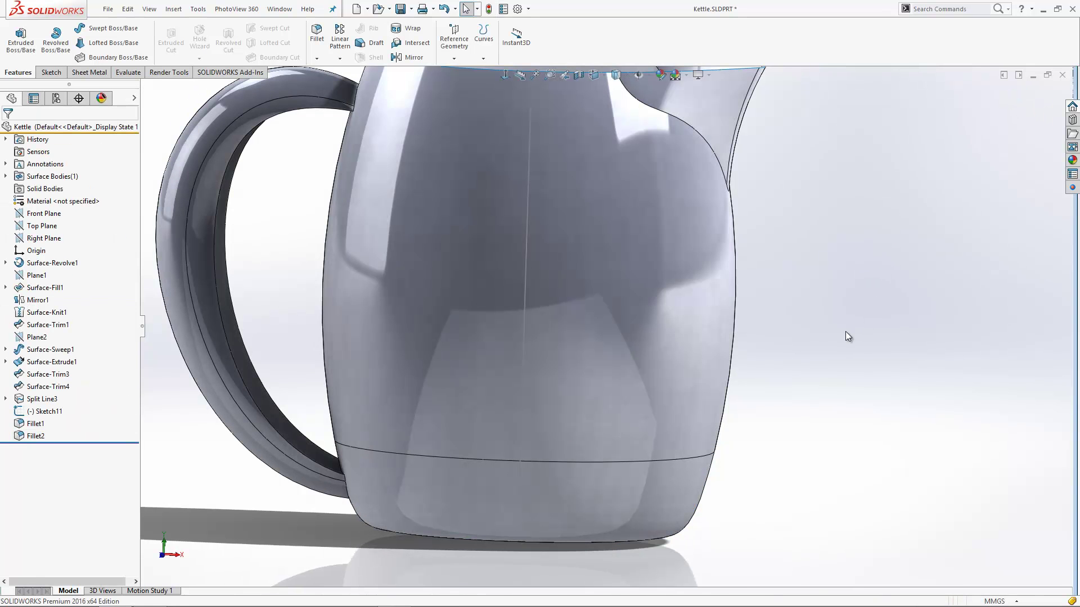
- Start a Variable Size Fillet on the first spout edge
{"action": "key", "text": "f"}
{"action": "middle_click_drag", "start_coordinate": [730, 298], "coordinate": [511, 225]}
{"action": "scroll", "coordinate": [635, 265], "scroll_direction": "down", "scroll_amount": 5}
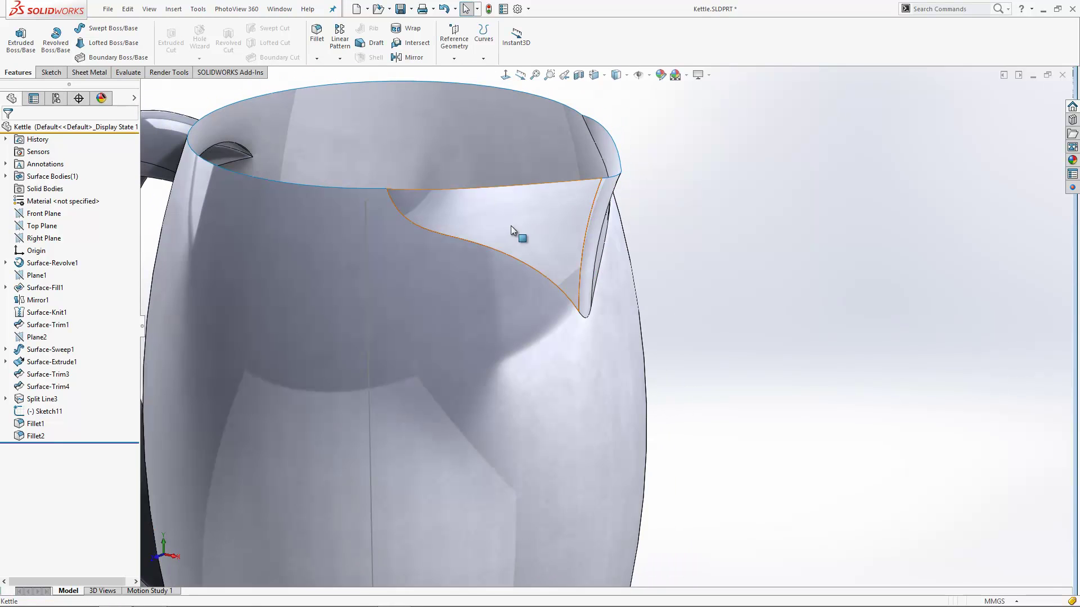
{"action": "left_click", "coordinate": [318, 36]}
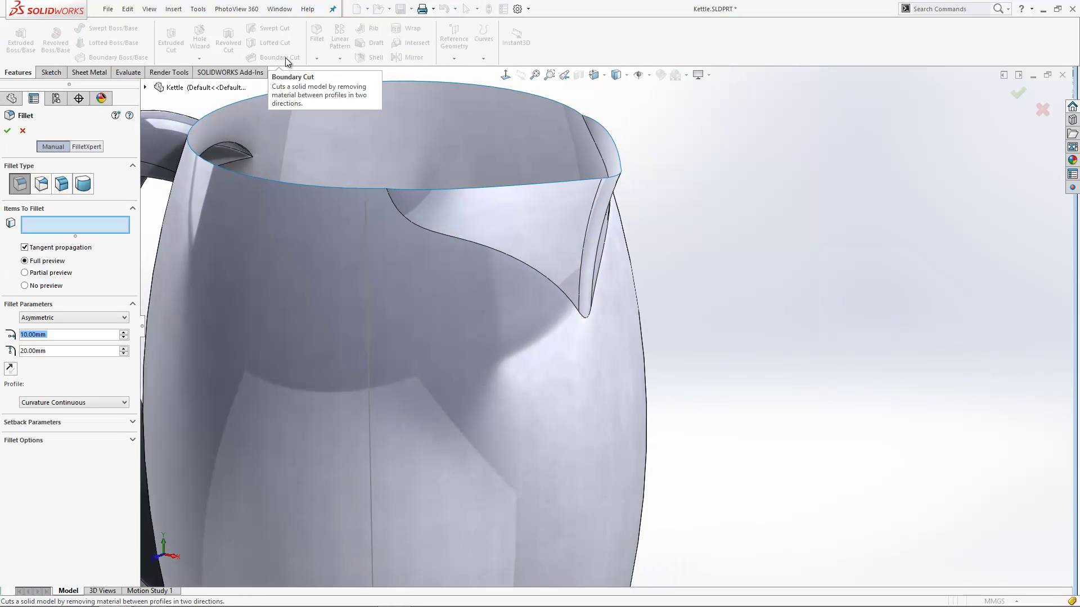
{"action": "left_click", "coordinate": [42, 184]}
{"action": "left_click", "coordinate": [498, 249]}
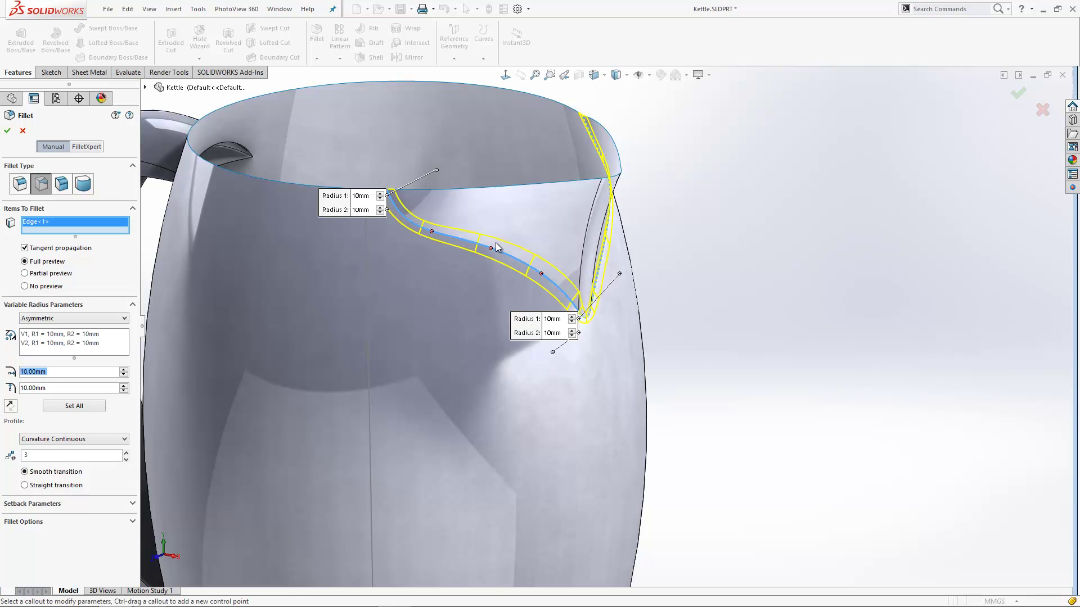
- Make the radius symmetric, 40 mm at the rim and 5 mm at the tip, and add the second spout edge
{"action": "left_click_drag", "start_coordinate": [338, 203], "coordinate": [344, 144]}
{"action": "left_click_drag", "start_coordinate": [520, 321], "coordinate": [692, 375]}
{"action": "left_click", "coordinate": [62, 318]}
{"action": "left_click", "coordinate": [55, 331]}
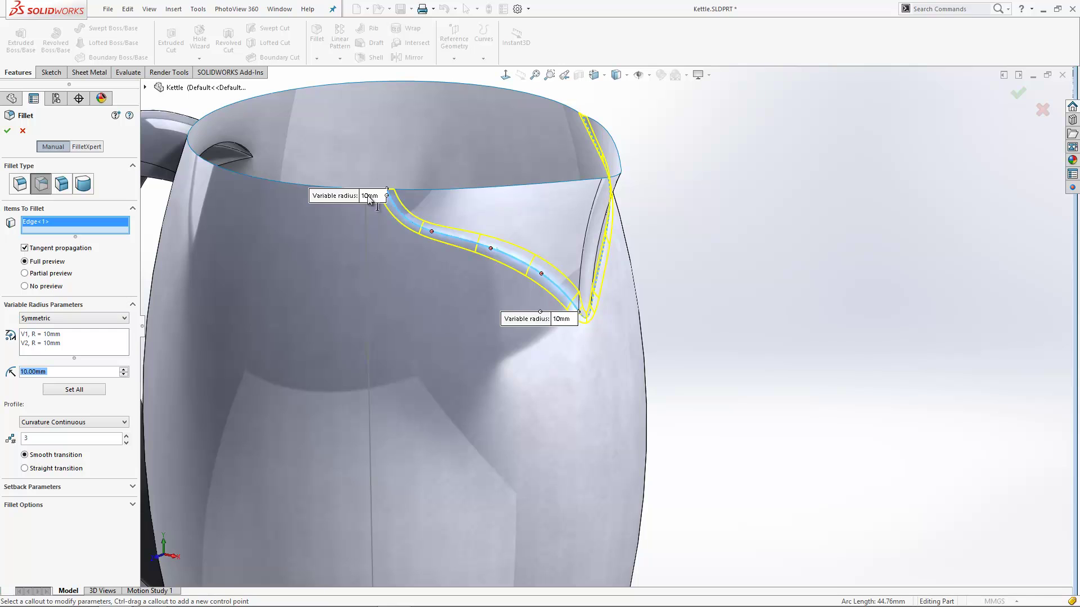
{"action": "left_click", "coordinate": [371, 196]}
{"action": "type", "text": "40"}
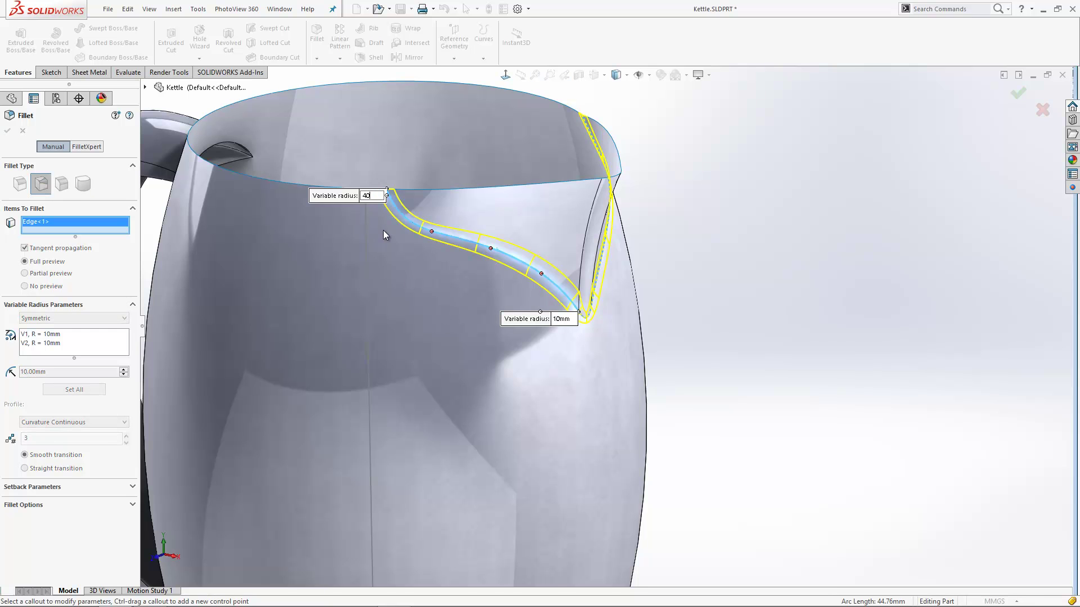
{"action": "key", "text": "Return"}
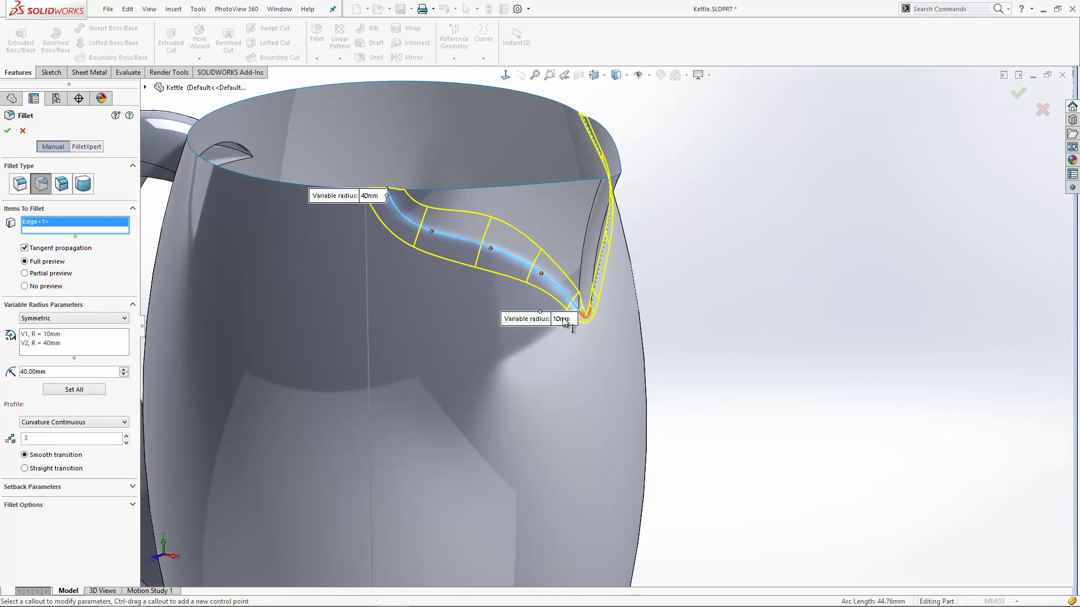
{"action": "left_click", "coordinate": [559, 319]}
{"action": "type", "text": "5"}
{"action": "key", "text": "Return"}
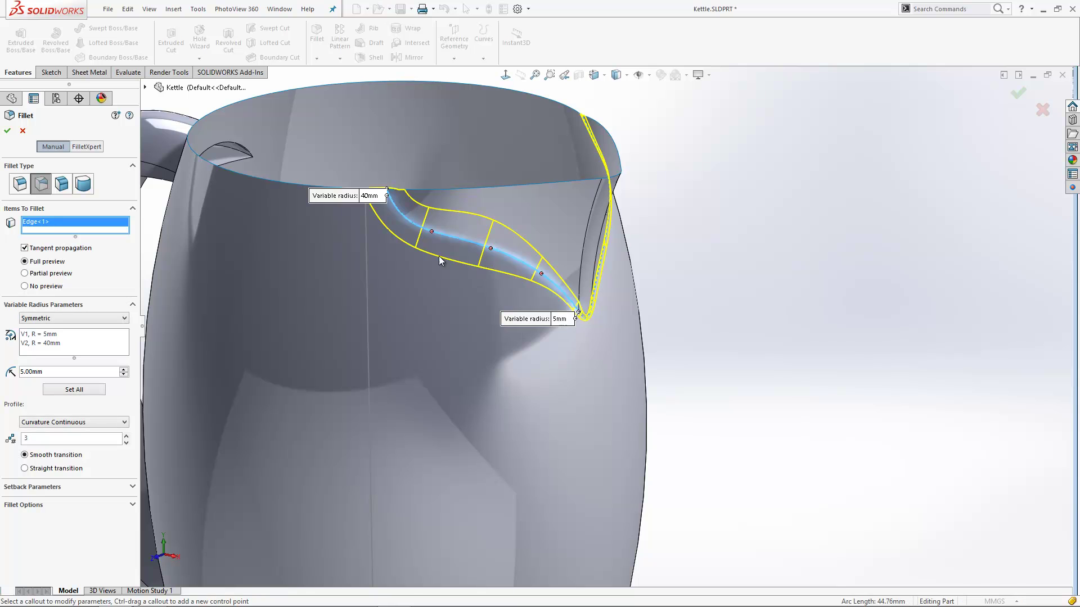
{"action": "middle_click_drag", "start_coordinate": [579, 225], "coordinate": [687, 187]}
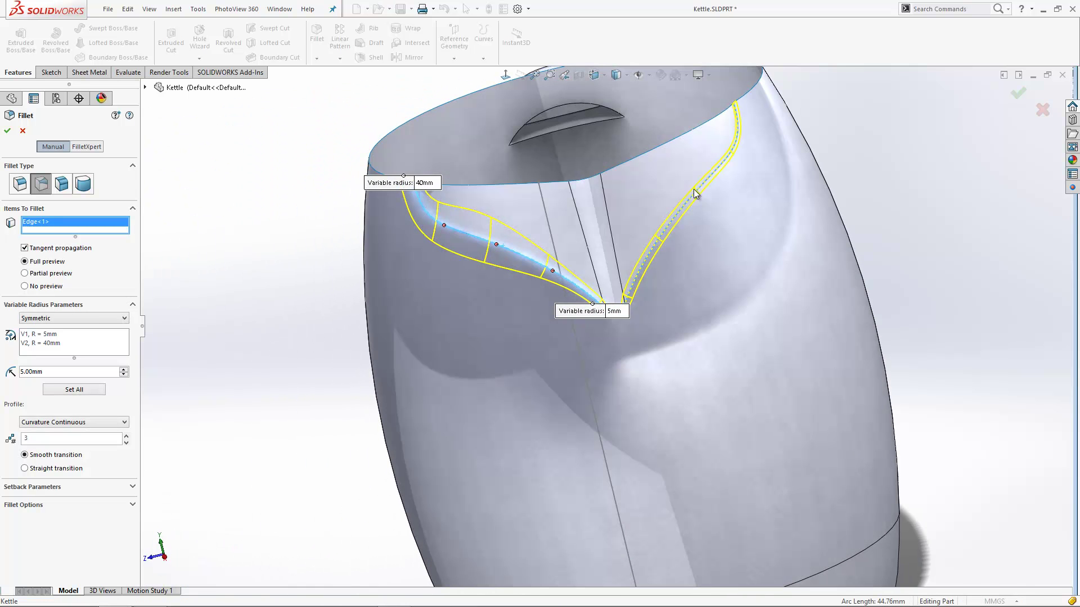
{"action": "left_click", "coordinate": [697, 190]}
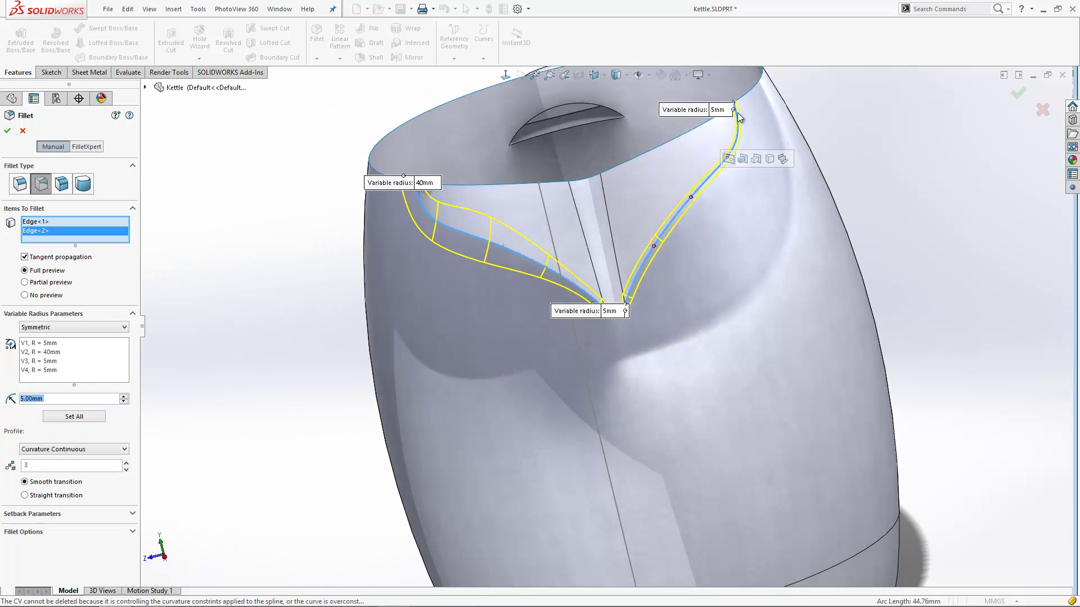
- Give the second edge a 40 mm rim radius, keep Curvature Continuous, and accept as VarFillet1
{"action": "left_click", "coordinate": [718, 110]}
{"action": "type", "text": "40"}
{"action": "key", "text": "Return"}
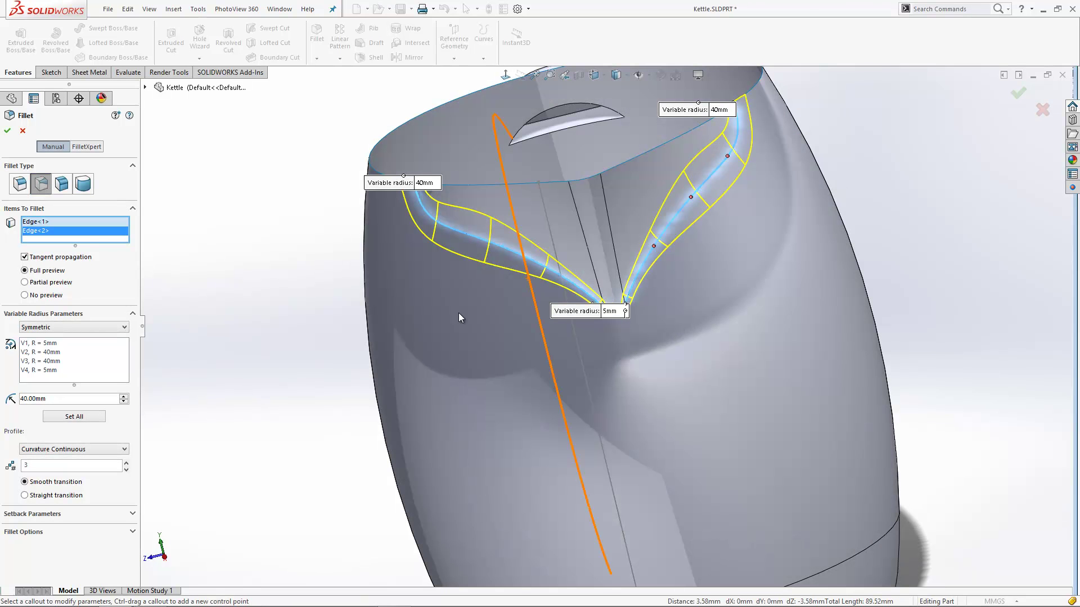
{"action": "left_click", "coordinate": [56, 450]}
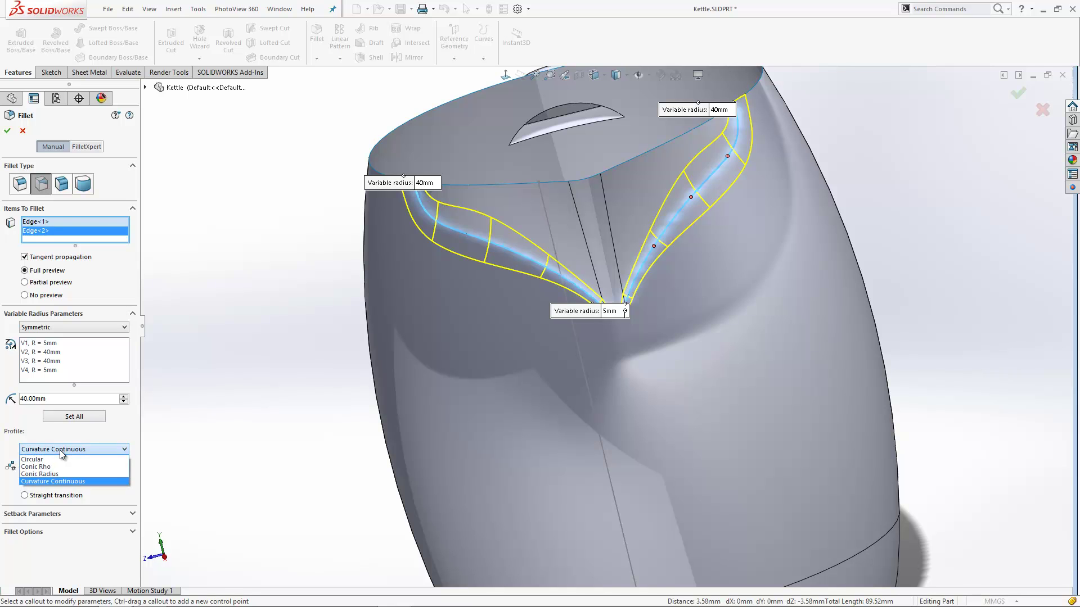
{"action": "left_click", "coordinate": [59, 450]}
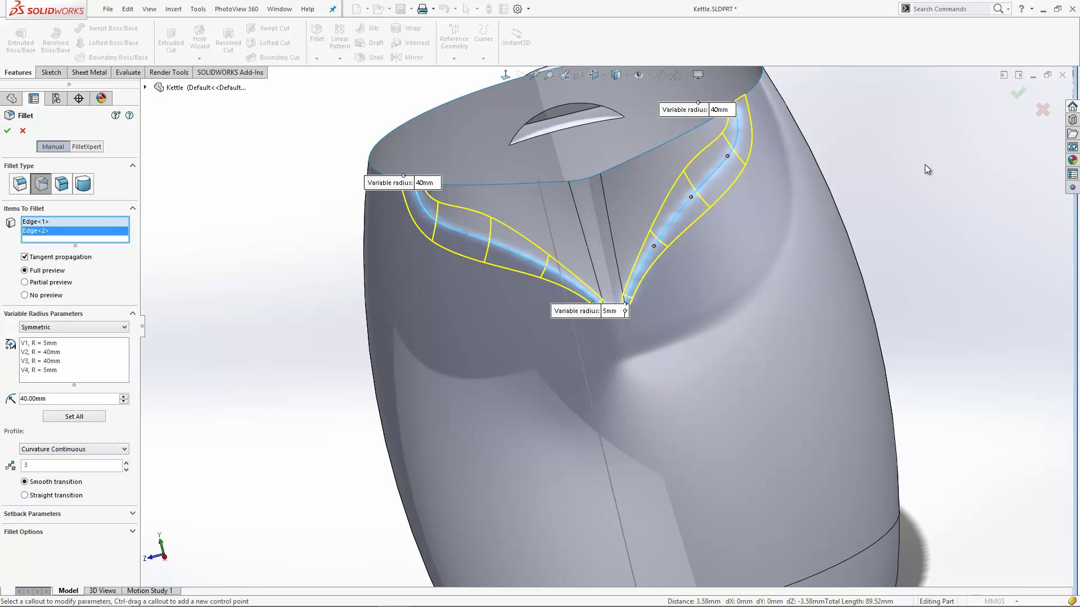
{"action": "middle_click_drag", "start_coordinate": [930, 181], "coordinate": [1030, 97]}
{"action": "left_click", "coordinate": [1027, 94]}
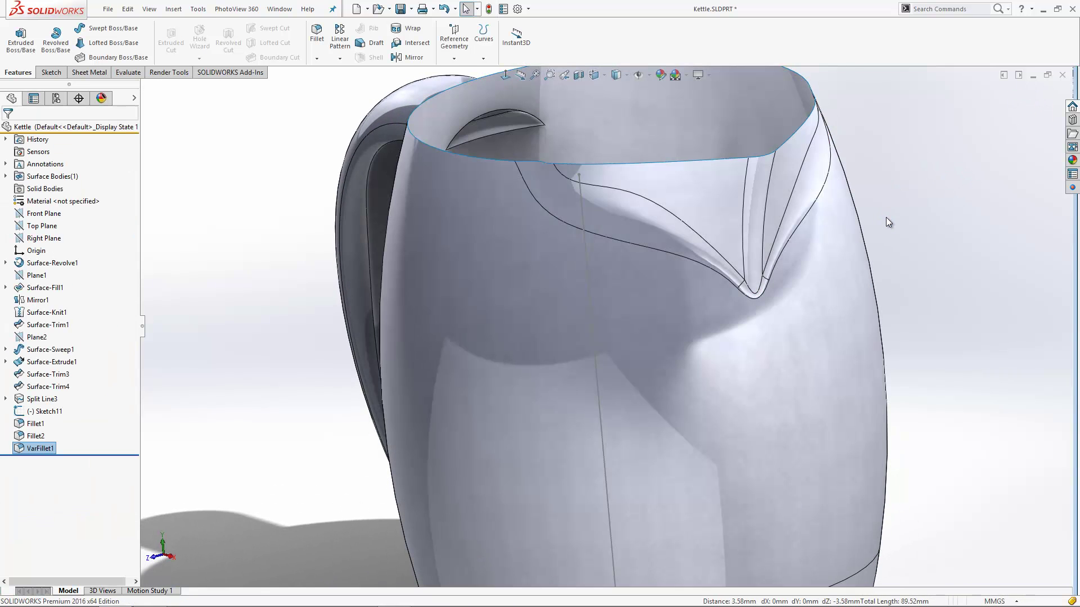
{"action": "key", "text": "f"}
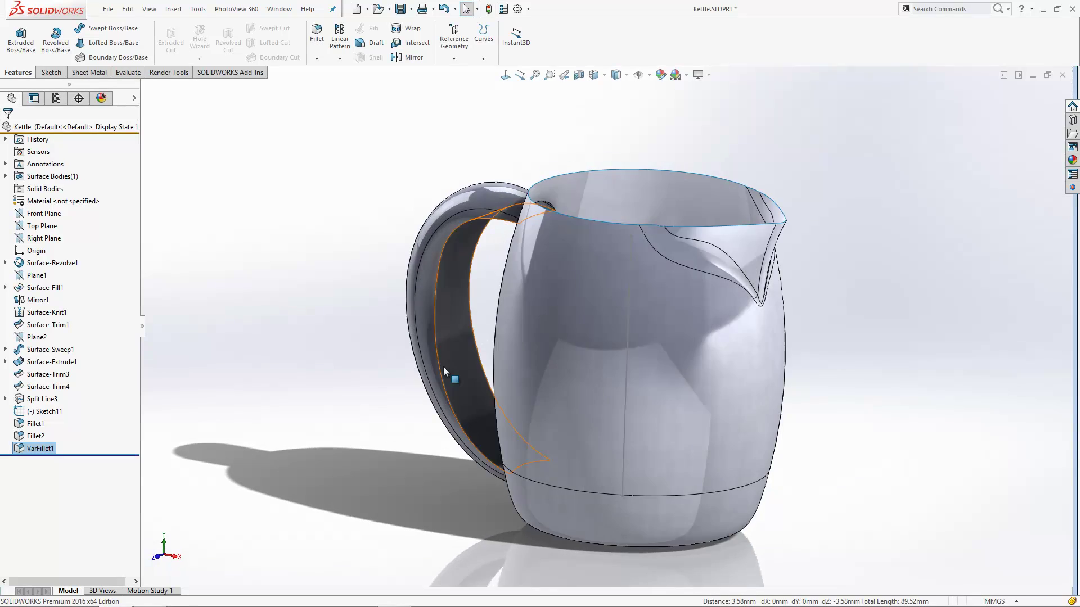
{"action": "scroll", "coordinate": [443, 365], "scroll_direction": "down", "scroll_amount": 2}
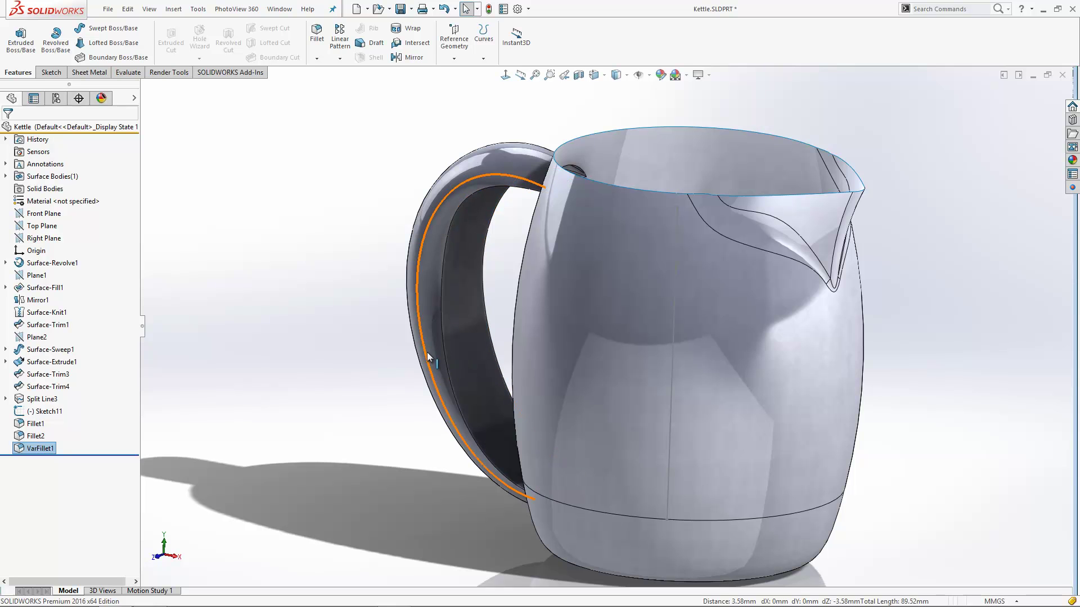
- Inspect the handle edge and face, then select the vertical 79.94 mm line of Sketch11
{"action": "left_click", "coordinate": [339, 197]}
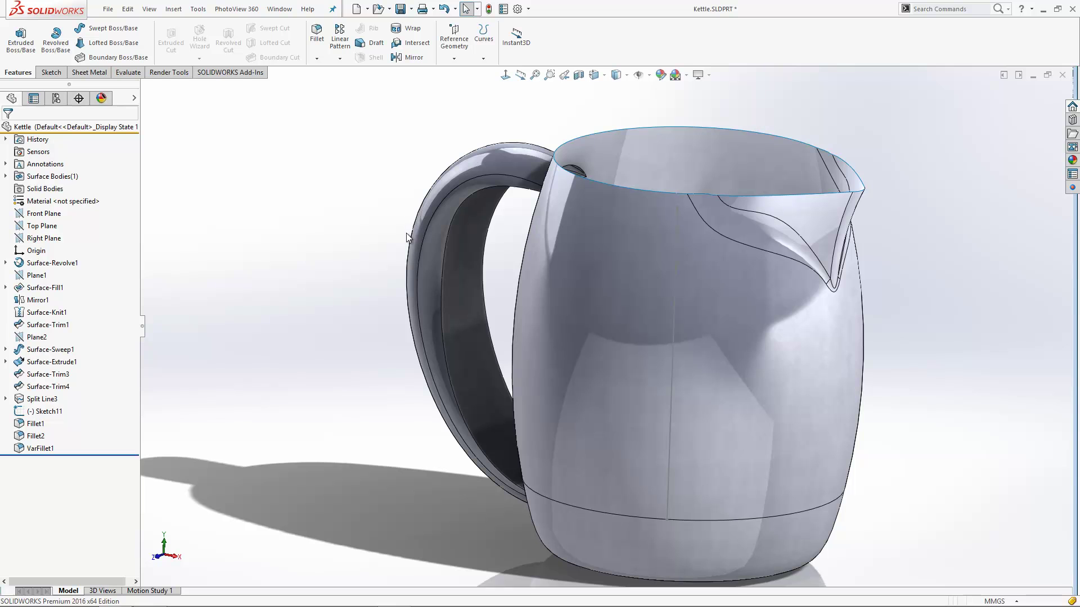
{"action": "left_click", "coordinate": [447, 194]}
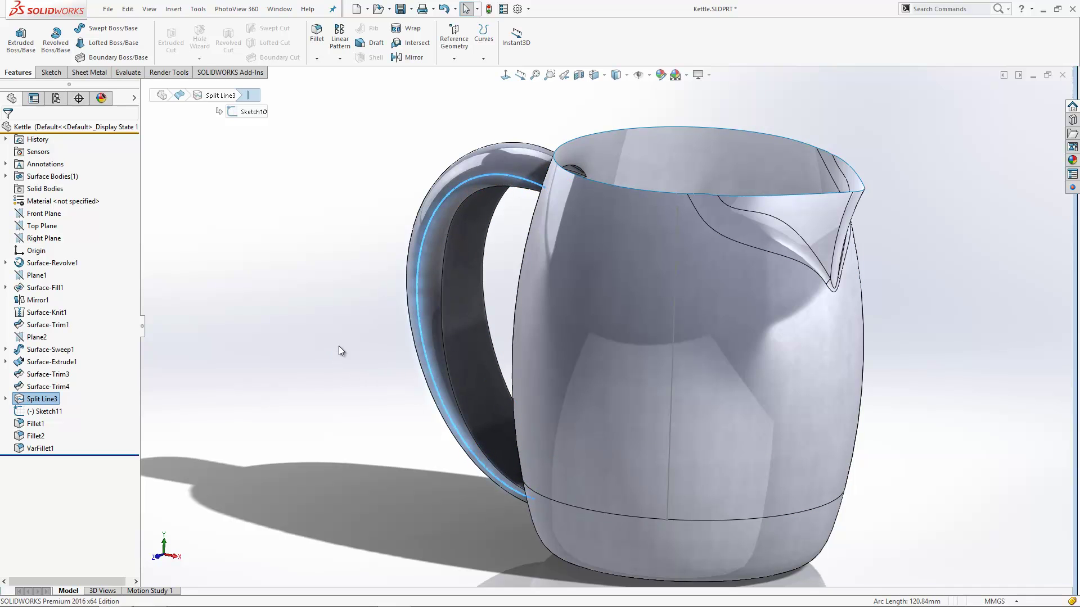
{"action": "left_click", "coordinate": [453, 172]}
{"action": "left_click", "coordinate": [259, 253]}
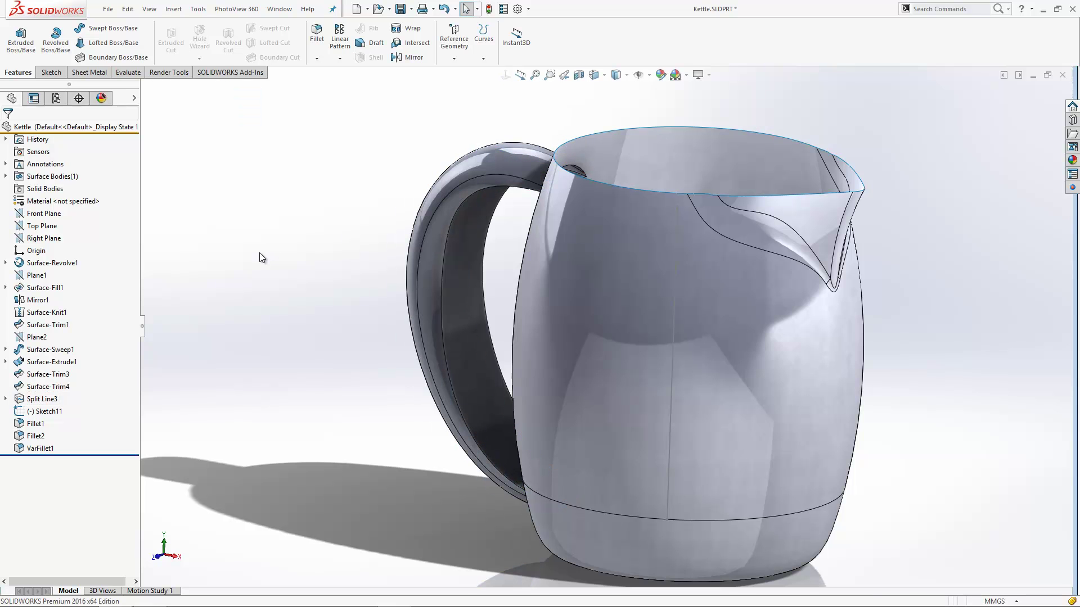
{"action": "left_click", "coordinate": [676, 225]}
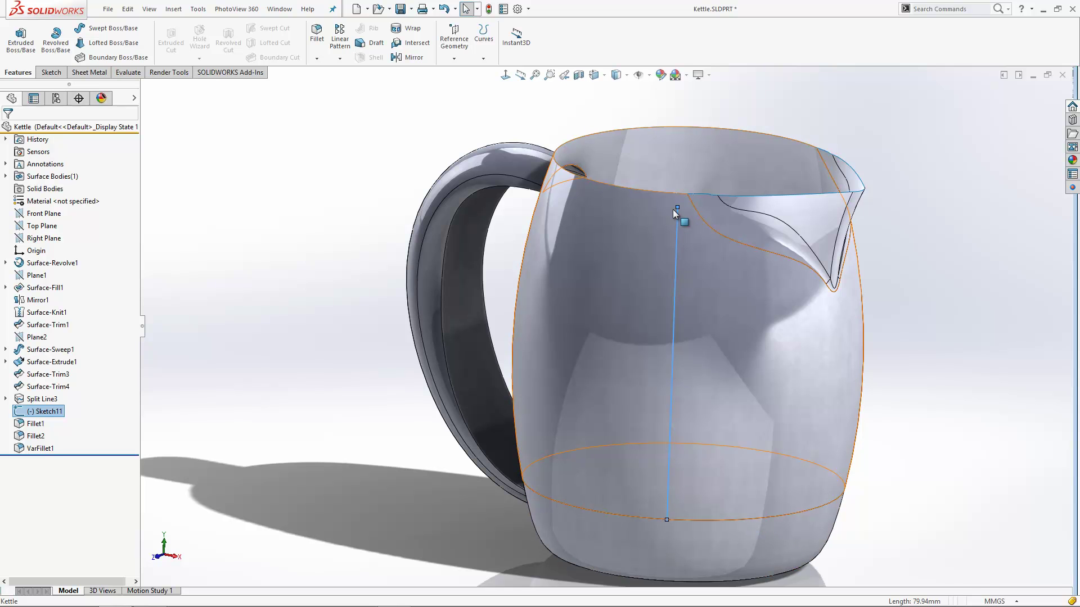
- Project Line1@Sketch11 onto the inner handle face, creating Split Line4
{"action": "left_click", "coordinate": [488, 54]}
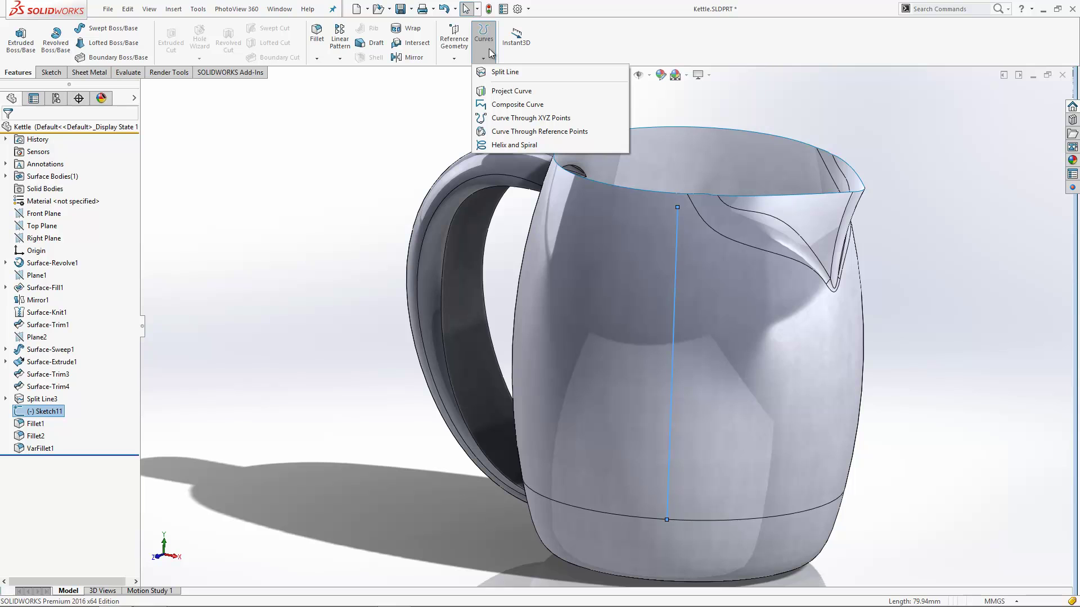
{"action": "left_click", "coordinate": [543, 70]}
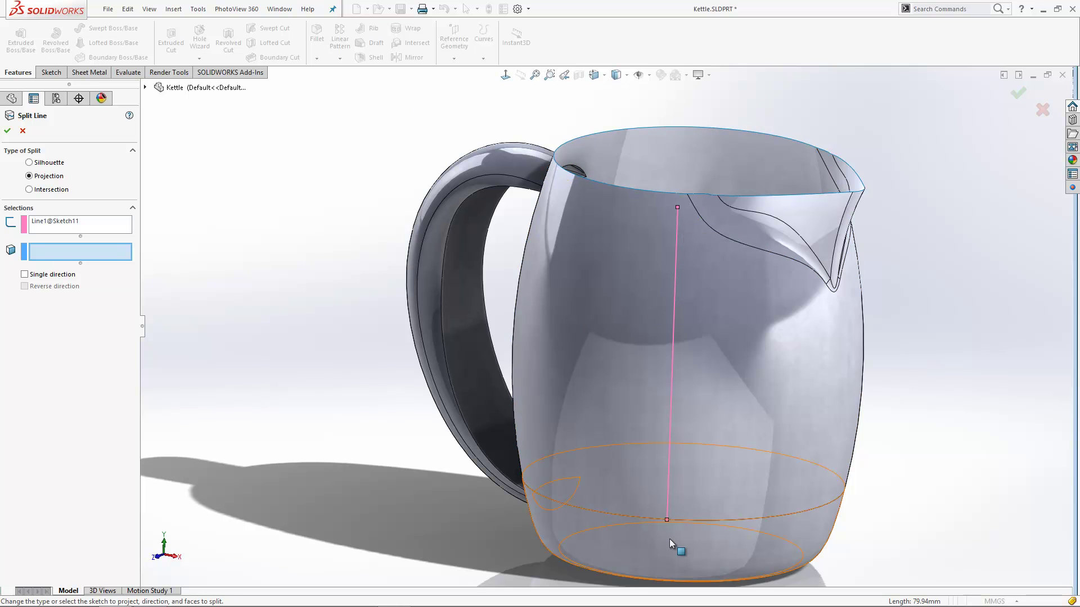
{"action": "left_click", "coordinate": [456, 261]}
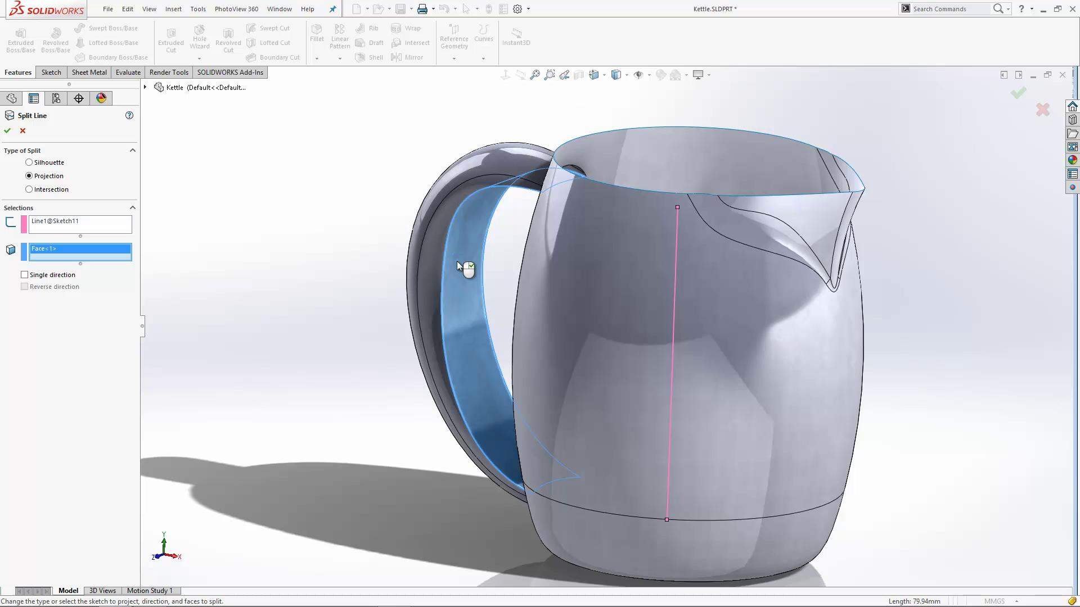
{"action": "left_click", "coordinate": [1018, 94]}
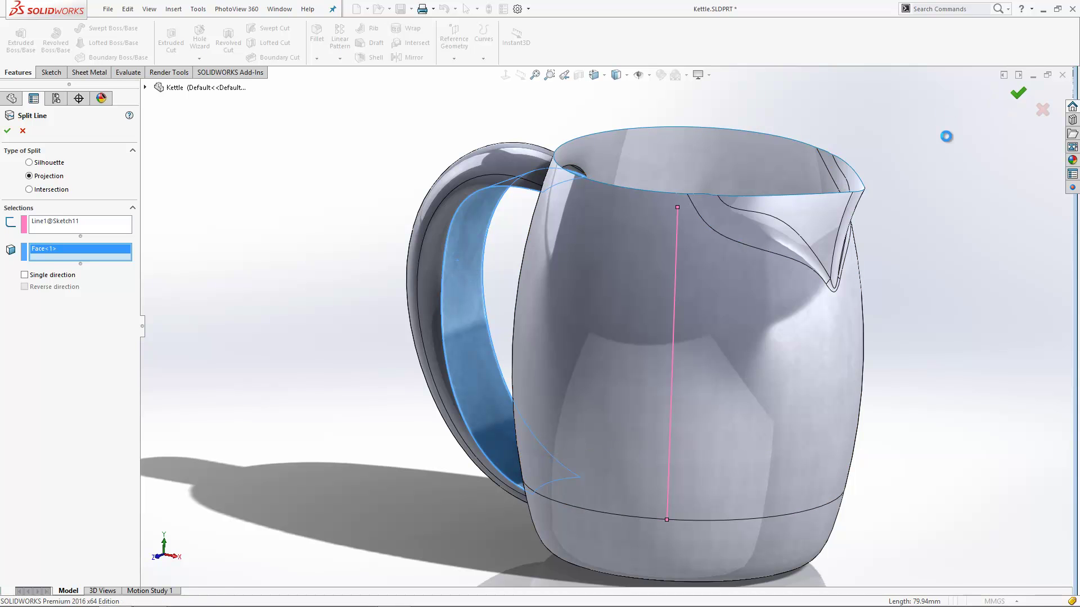
{"action": "left_click", "coordinate": [468, 218]}
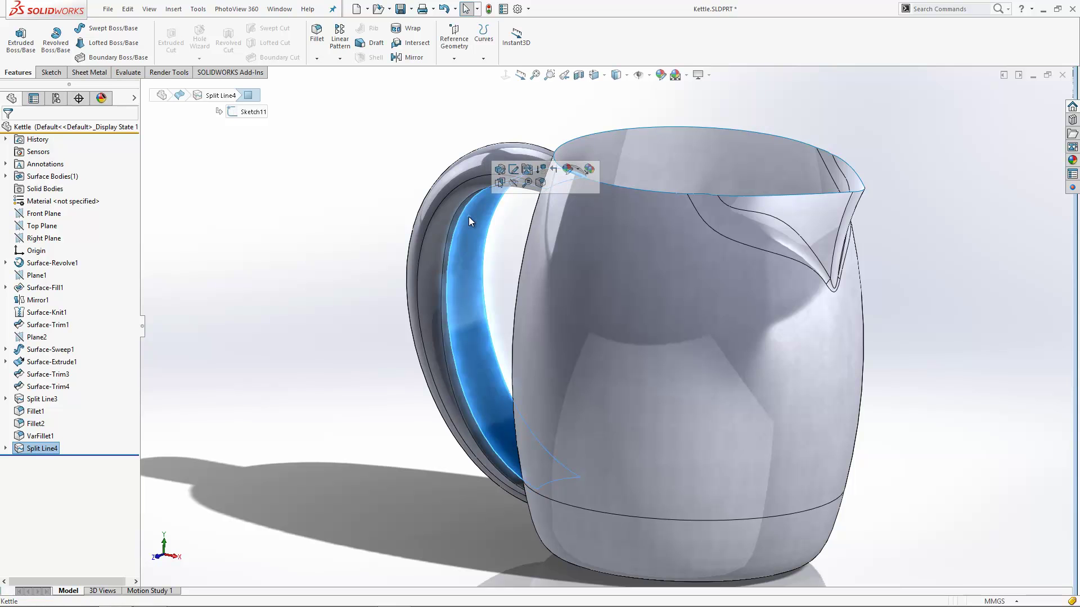
{"action": "left_click", "coordinate": [342, 192]}
- Start a Face Fillet between the outer and inner handle faces
{"action": "scroll", "coordinate": [431, 372], "scroll_direction": "down", "scroll_amount": 3}
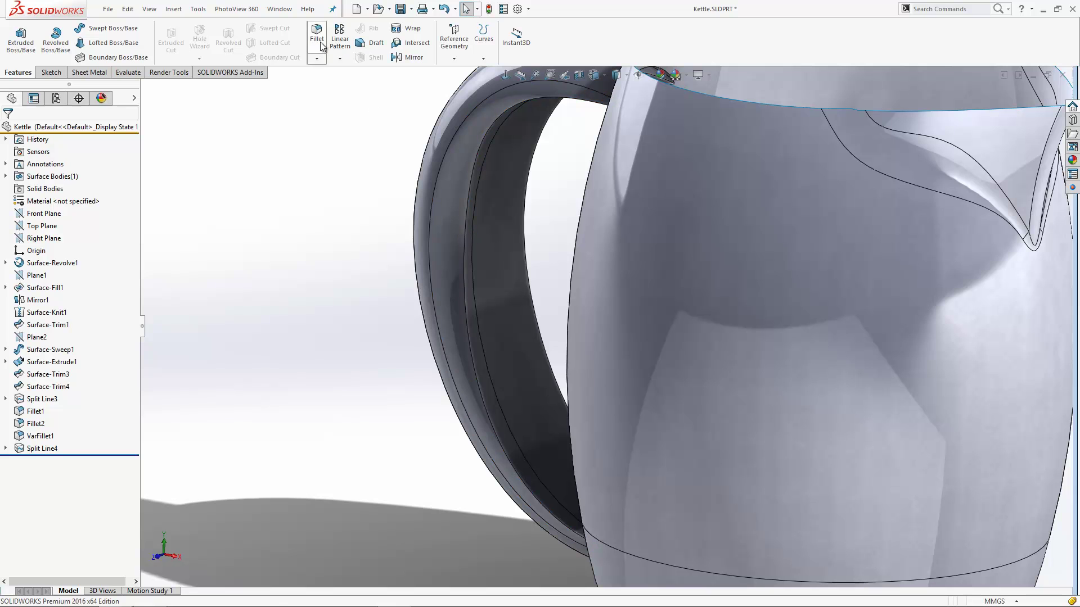
{"action": "left_click", "coordinate": [320, 42]}
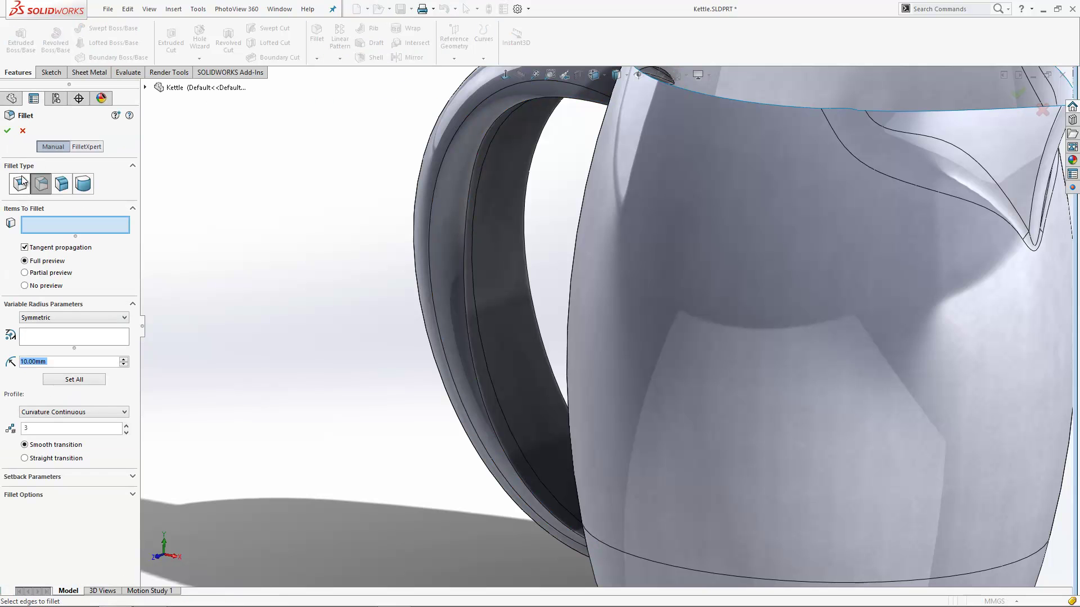
{"action": "left_click", "coordinate": [66, 185]}
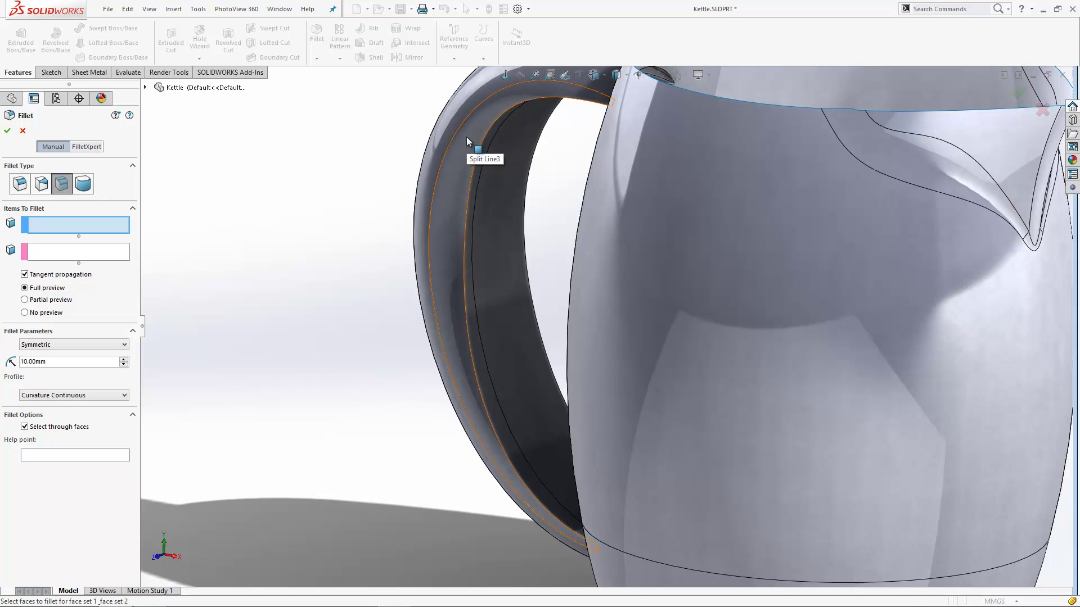
{"action": "left_click", "coordinate": [467, 137]}
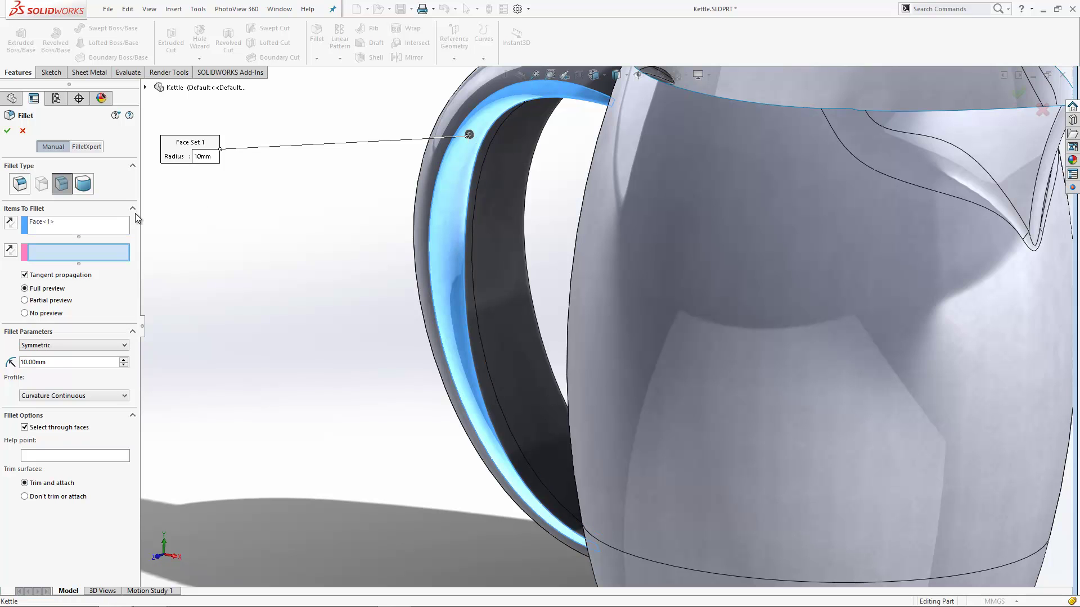
{"action": "left_click", "coordinate": [490, 133]}
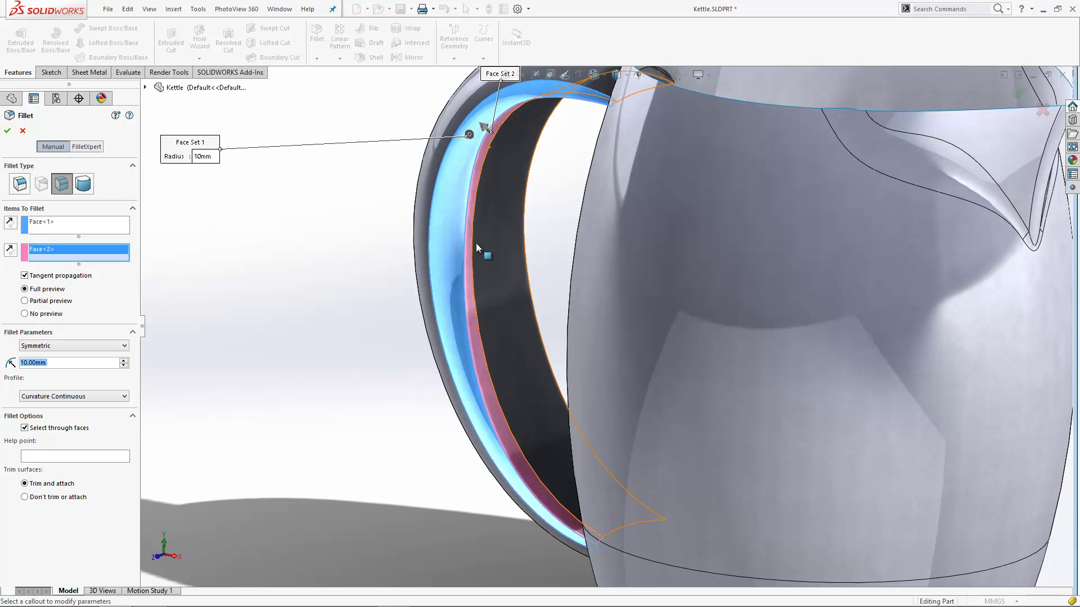
- Hold the fillet to both split edges with Curvature Continuous profile and accept as Fillet3
{"action": "left_click", "coordinate": [41, 346]}
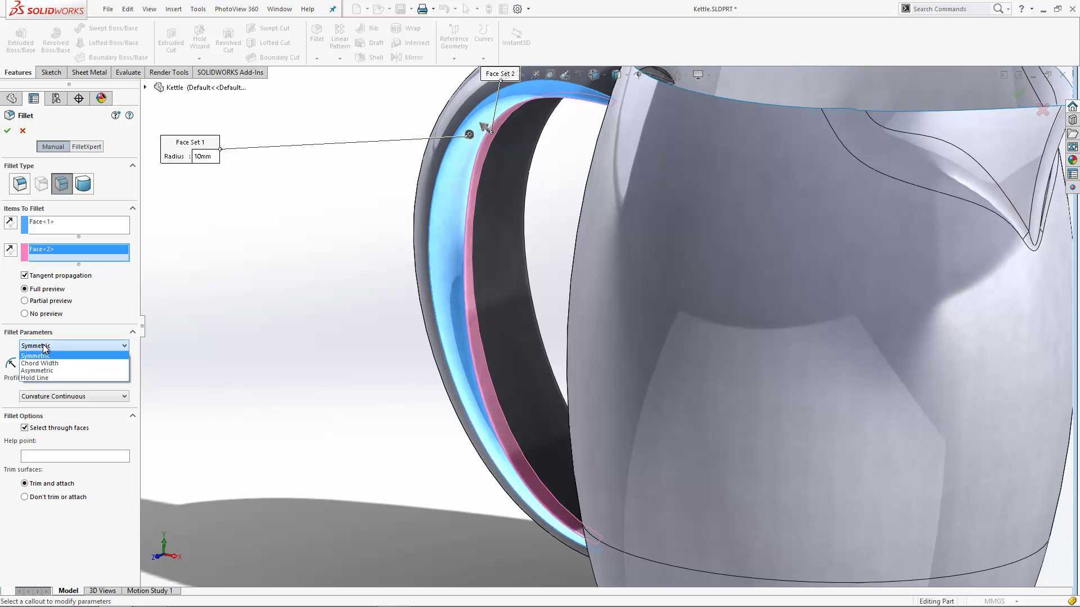
{"action": "left_click", "coordinate": [49, 378]}
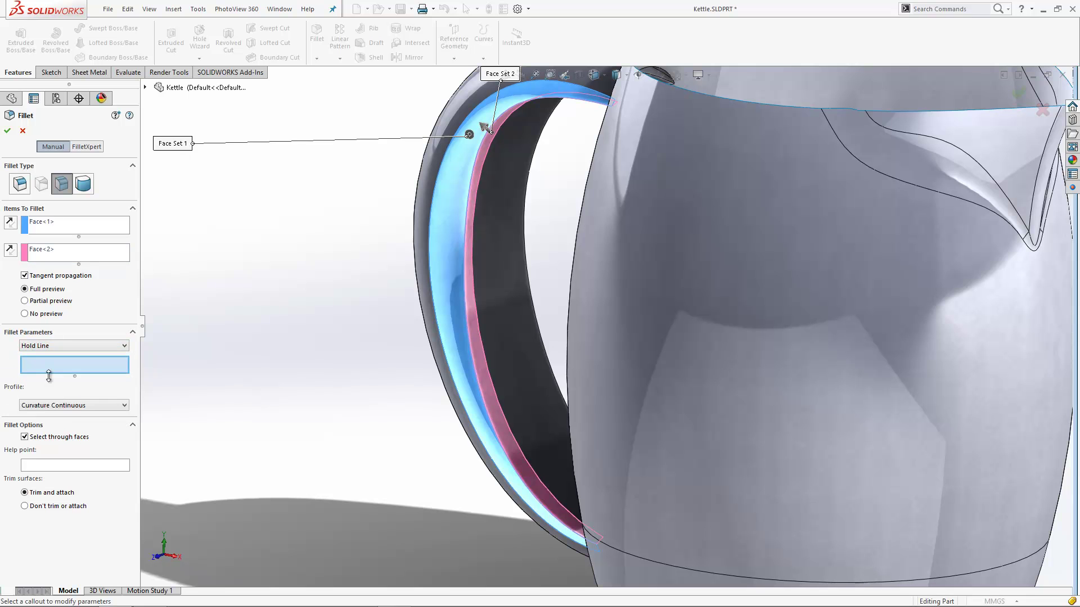
{"action": "left_click", "coordinate": [486, 169]}
{"action": "left_click", "coordinate": [450, 154]}
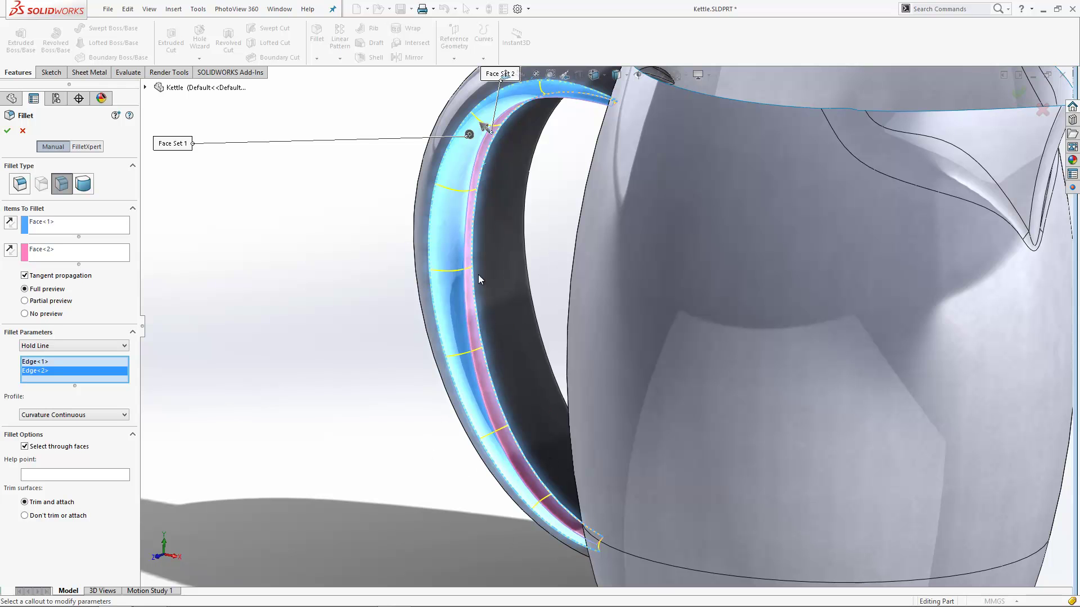
{"action": "mouse_move", "coordinate": [500, 256]}
{"action": "middle_mouse_down"}
{"action": "mouse_move", "coordinate": [559, 248]}
{"action": "mouse_move", "coordinate": [514, 245]}
{"action": "mouse_move", "coordinate": [520, 250]}
{"action": "middle_mouse_up"}
{"action": "left_click", "coordinate": [66, 416]}
{"action": "left_click", "coordinate": [66, 416]}
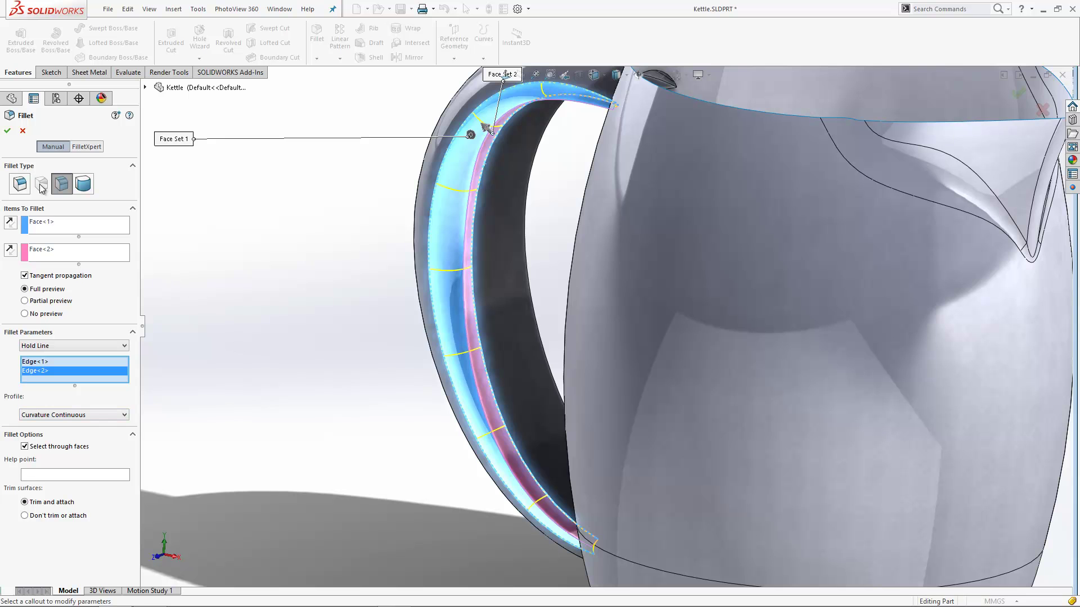
{"action": "left_click", "coordinate": [7, 130]}
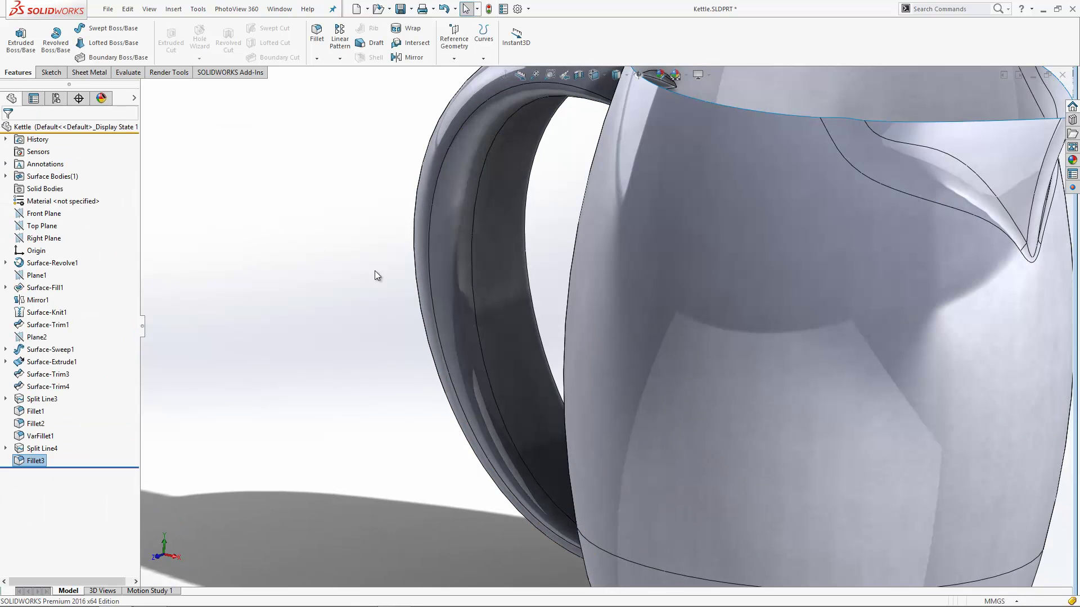
{"action": "key", "text": "f"}
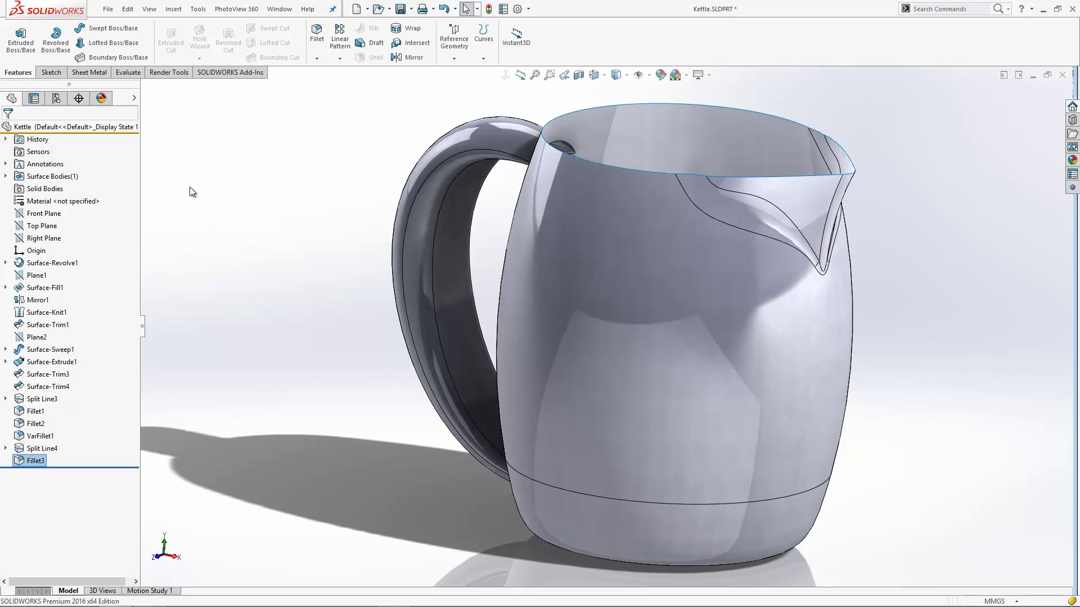
- Turn on Evaluate > Curvature, orbit around the handle and base, then return to Trimetric
{"action": "left_click", "coordinate": [134, 73]}
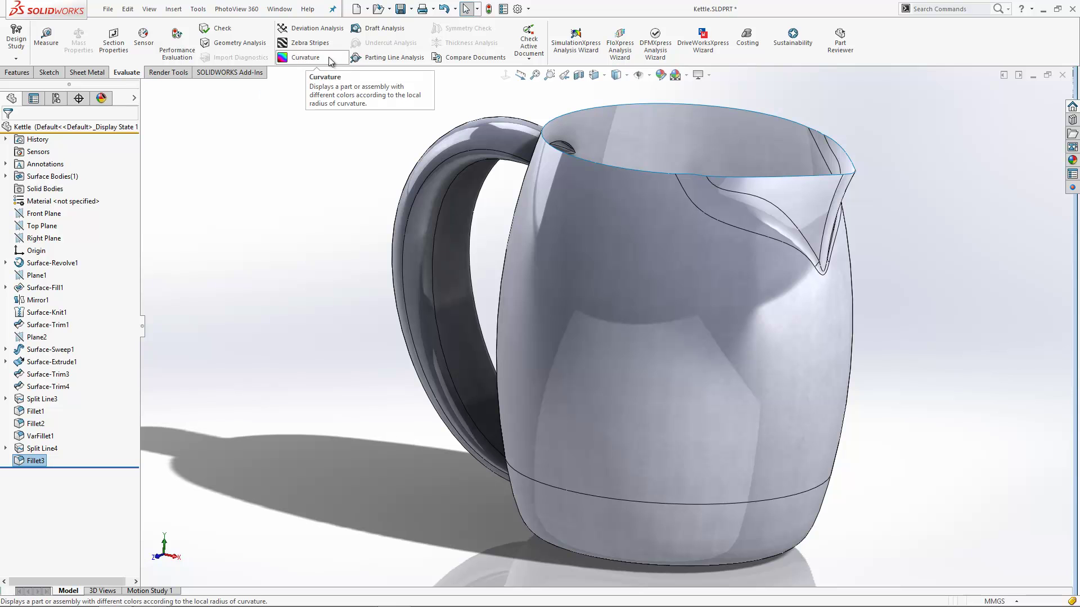
{"action": "left_click", "coordinate": [305, 58]}
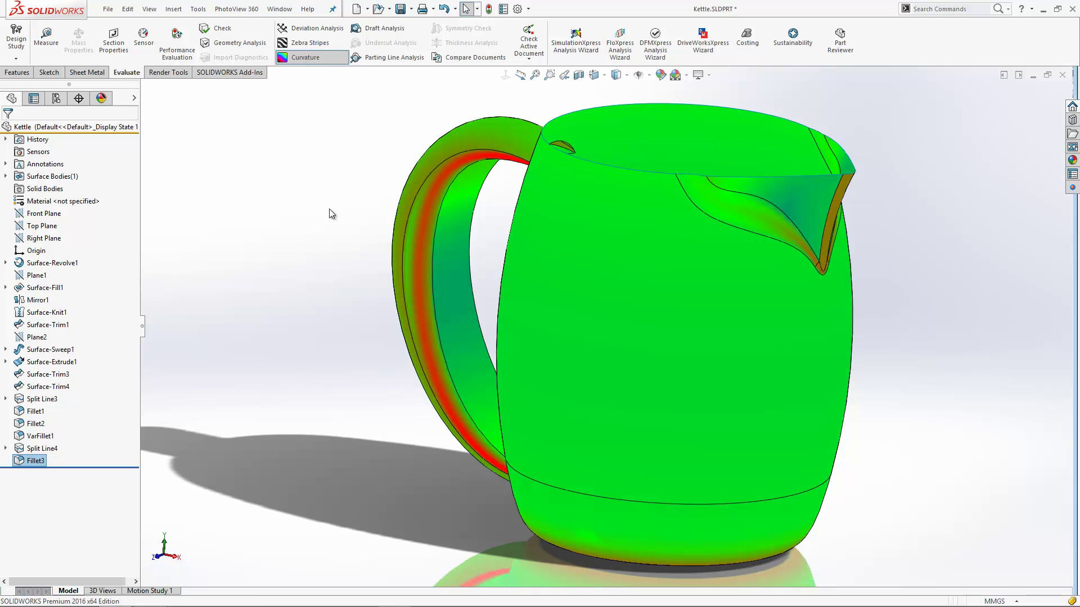
{"action": "middle_click_drag", "start_coordinate": [335, 318], "coordinate": [458, 342]}
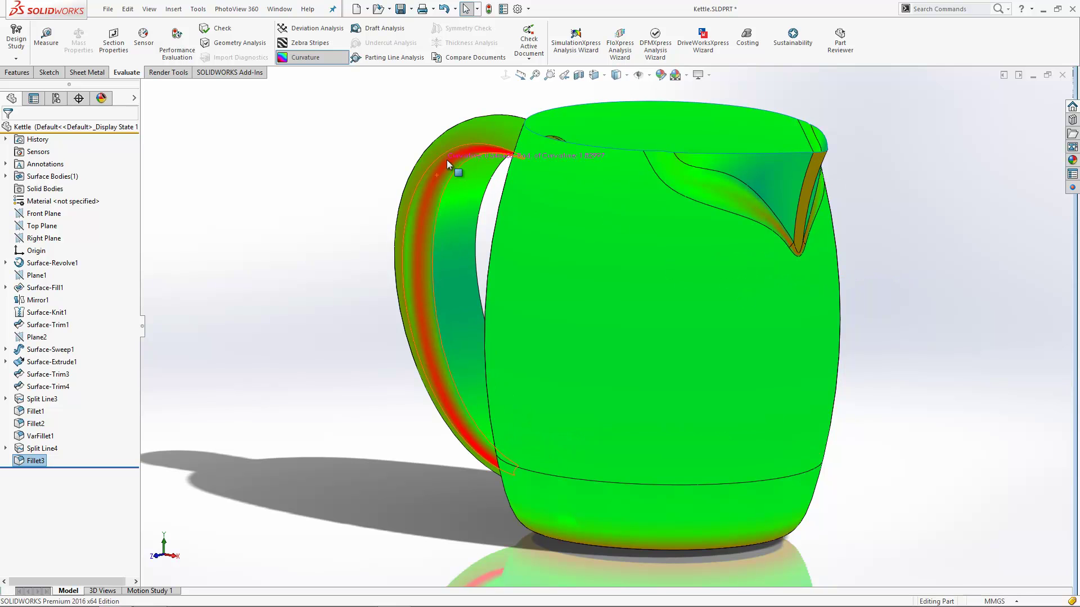
{"action": "middle_click_drag", "start_coordinate": [639, 498], "coordinate": [713, 309]}
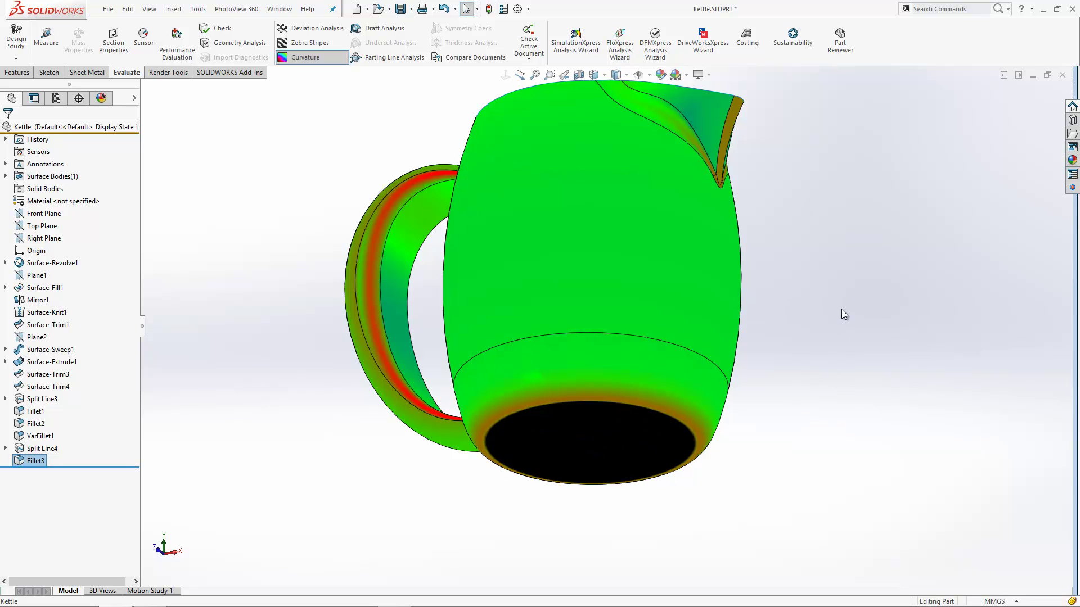
{"action": "key", "text": "space"}
{"action": "left_click", "coordinate": [829, 175]}
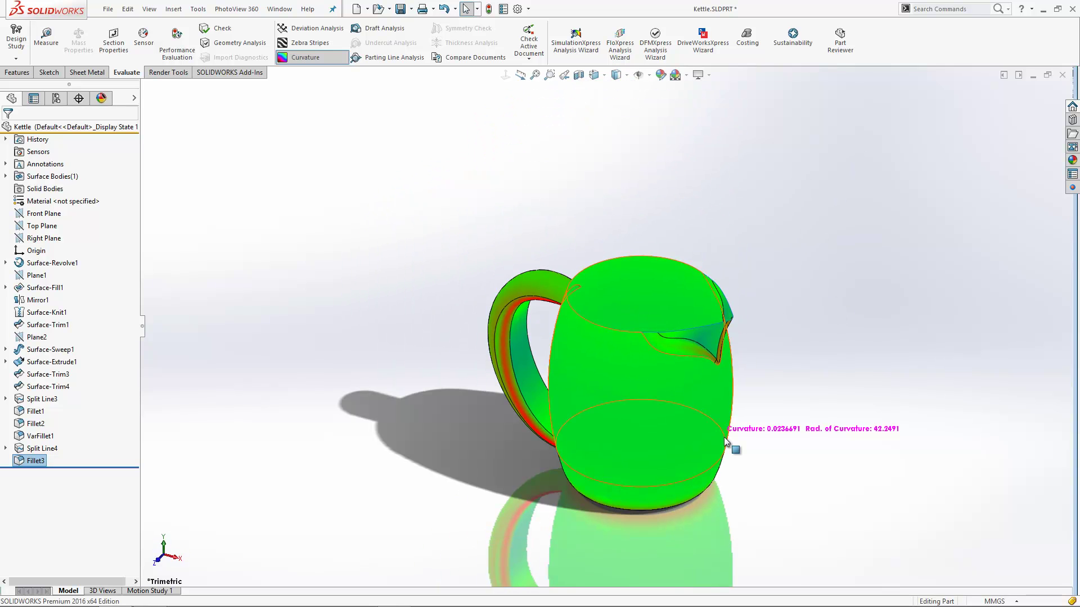
- Turn off Curvature and set the display style to Shaded without edges
{"action": "left_click", "coordinate": [305, 58]}
{"action": "left_click", "coordinate": [625, 75]}
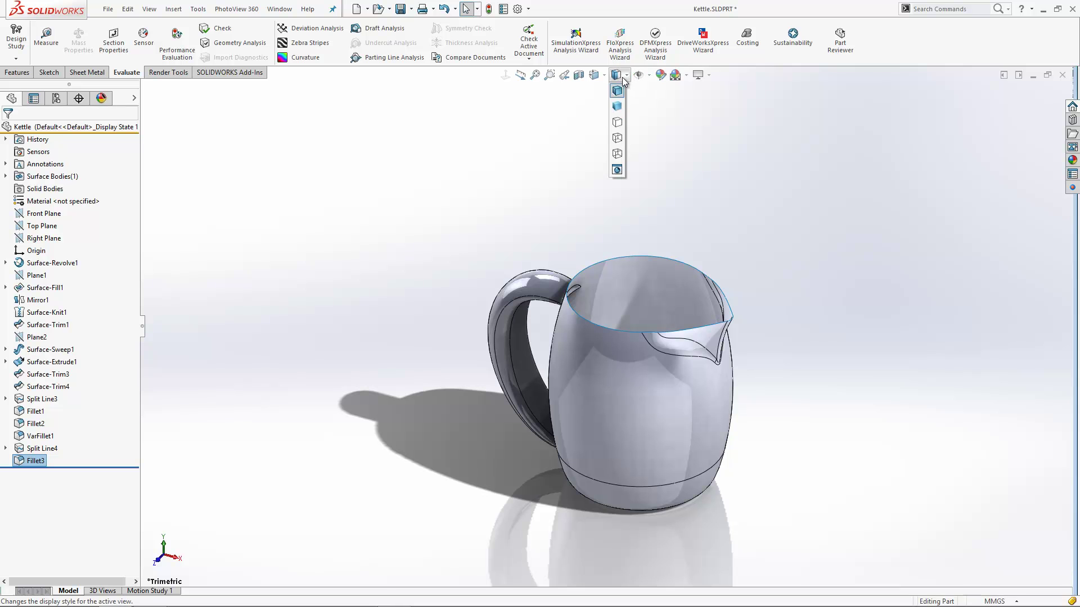
{"action": "left_click", "coordinate": [617, 106]}
{"action": "mouse_move", "coordinate": [753, 404]}
{"action": "middle_mouse_down"}
{"action": "mouse_move", "coordinate": [772, 342]}
{"action": "mouse_move", "coordinate": [838, 333]}
{"action": "mouse_move", "coordinate": [742, 333]}
{"action": "mouse_move", "coordinate": [737, 224]}
{"action": "mouse_move", "coordinate": [727, 284]}
{"action": "mouse_move", "coordinate": [766, 345]}
{"action": "mouse_move", "coordinate": [758, 376]}
{"action": "middle_mouse_up"}
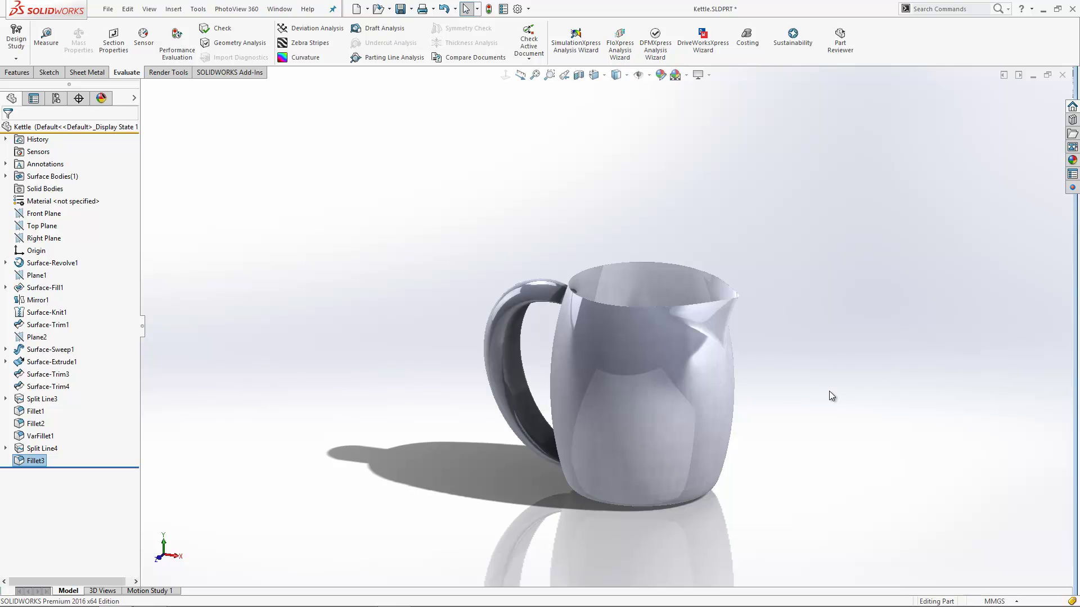